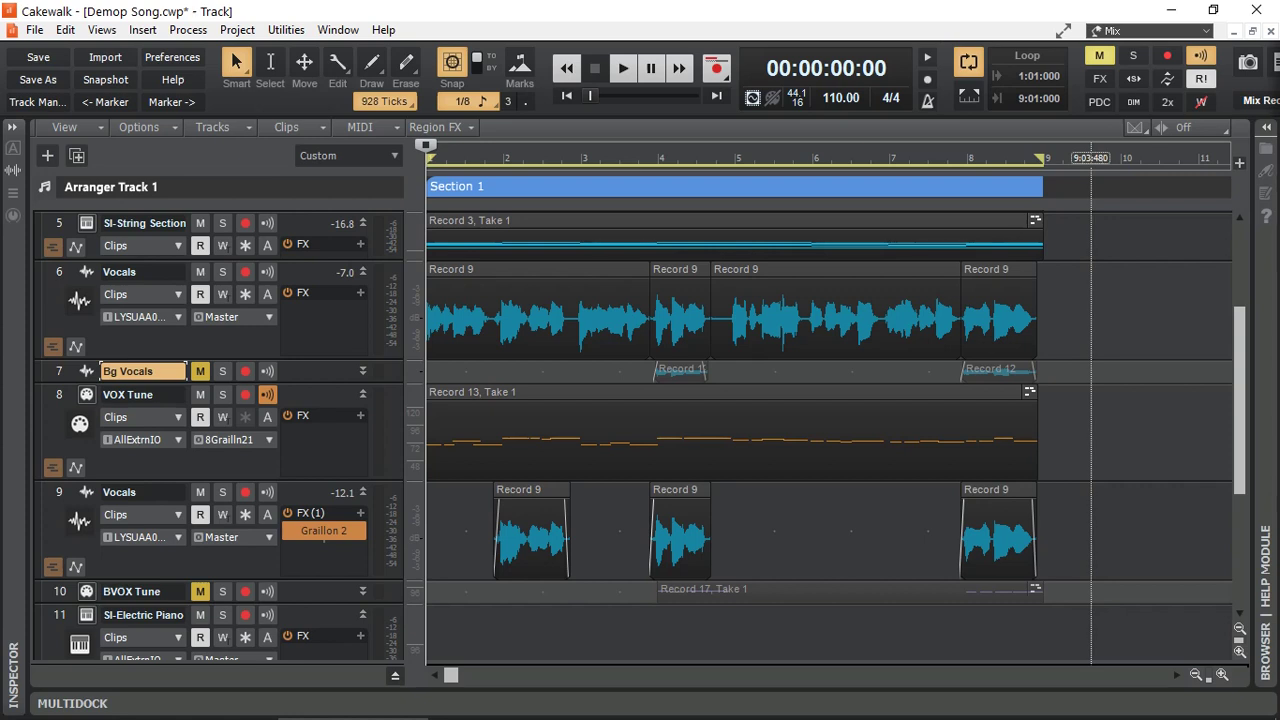
- Play the Demo Song briefly from the start, then turn looping off
{"action": "key", "text": "space"}
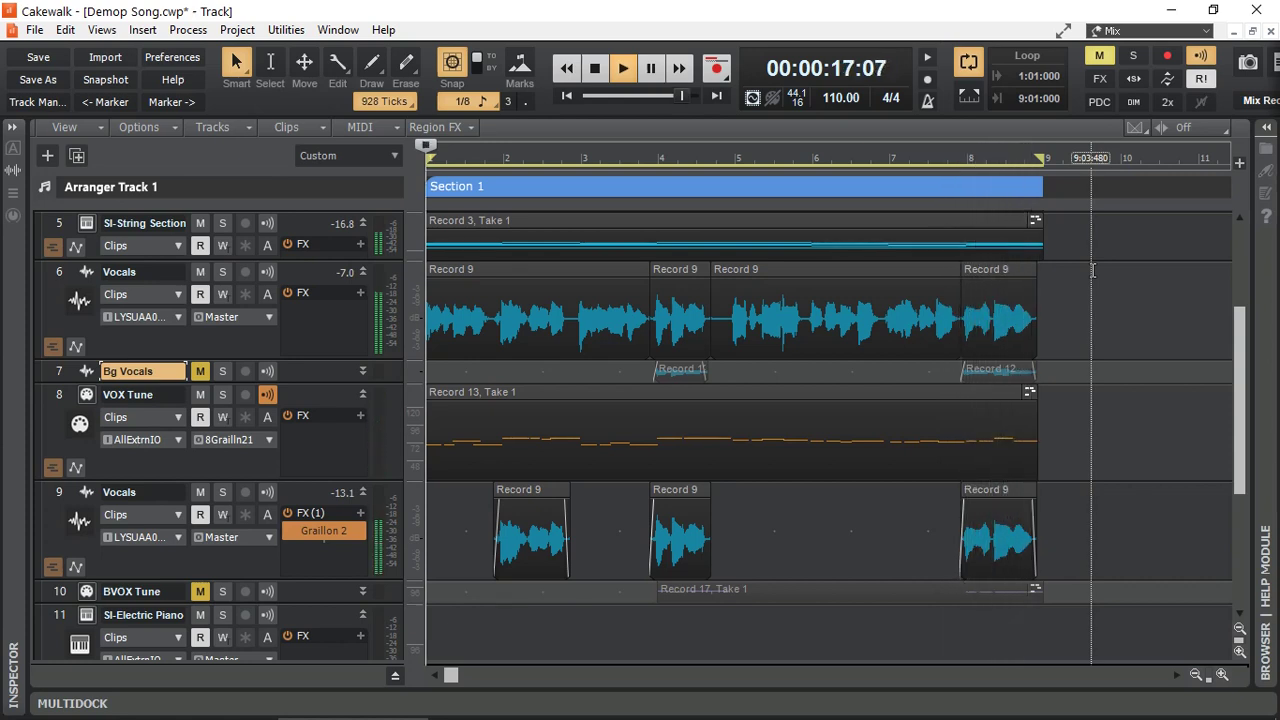
{"action": "key", "text": "space"}
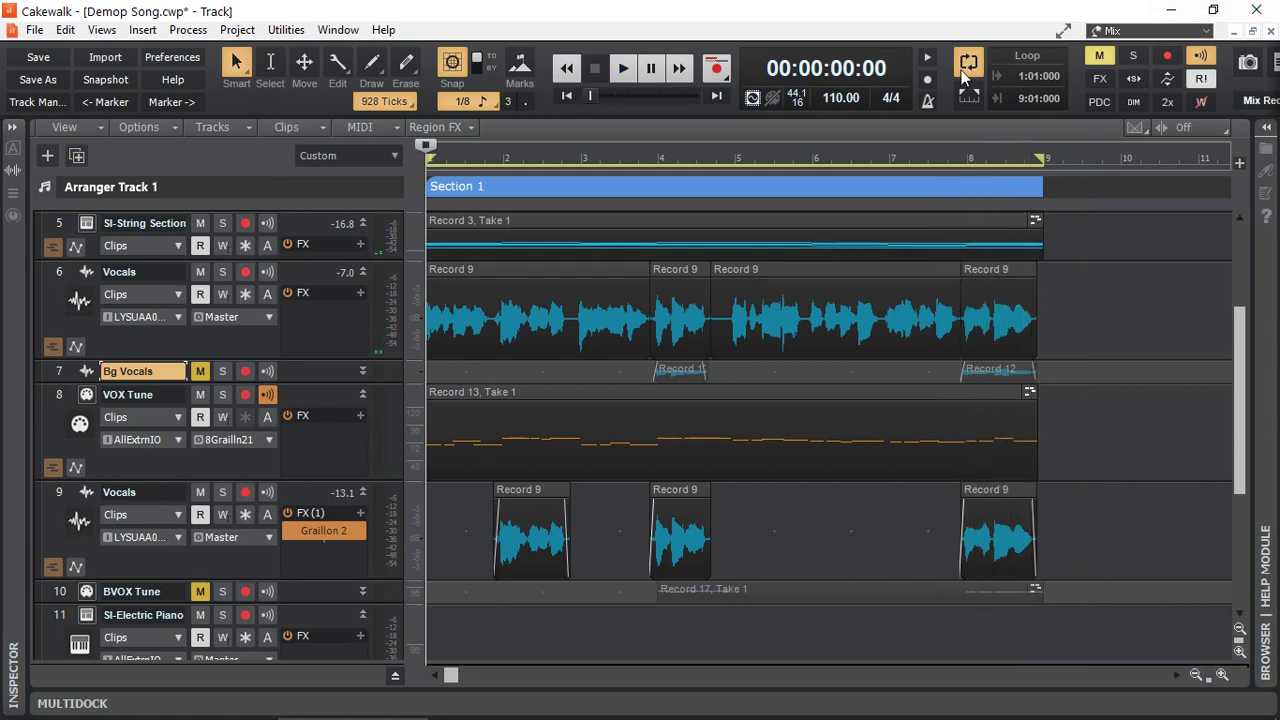
{"action": "left_click", "coordinate": [968, 66]}
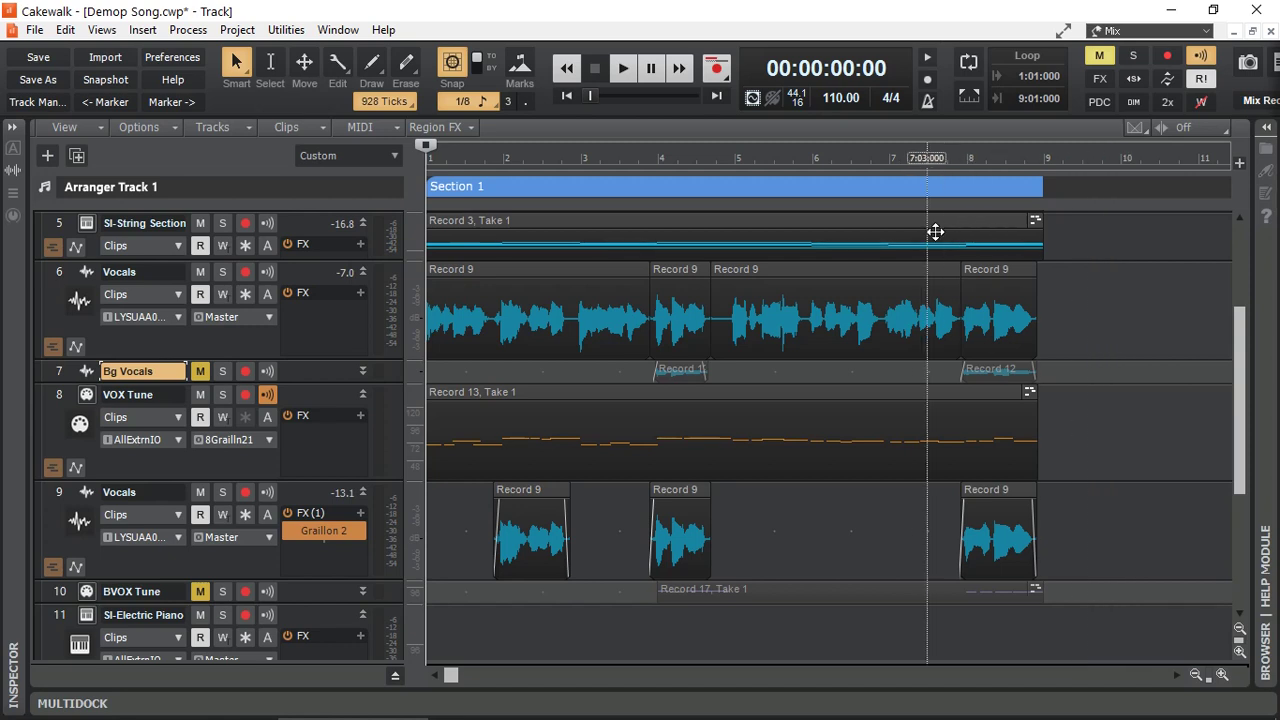
- Set the playback start to bar 5, then play and stop from there
{"action": "left_click", "coordinate": [736, 158]}
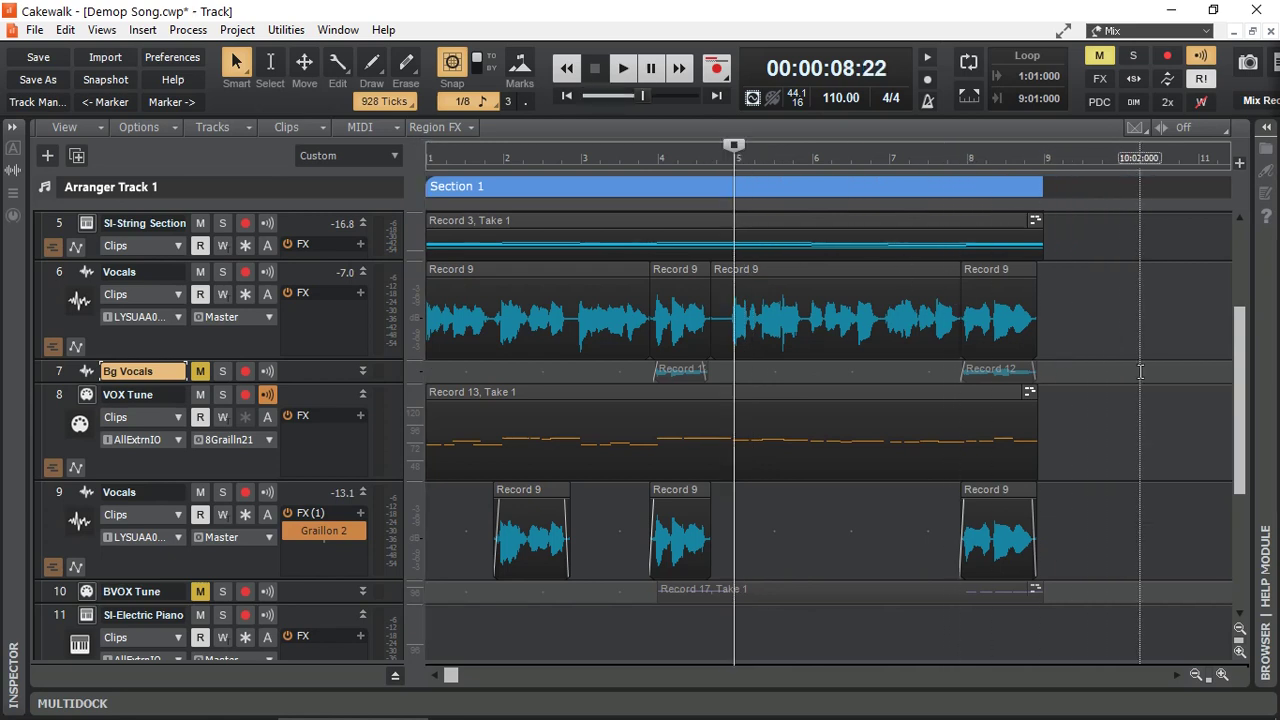
{"action": "key", "text": "space"}
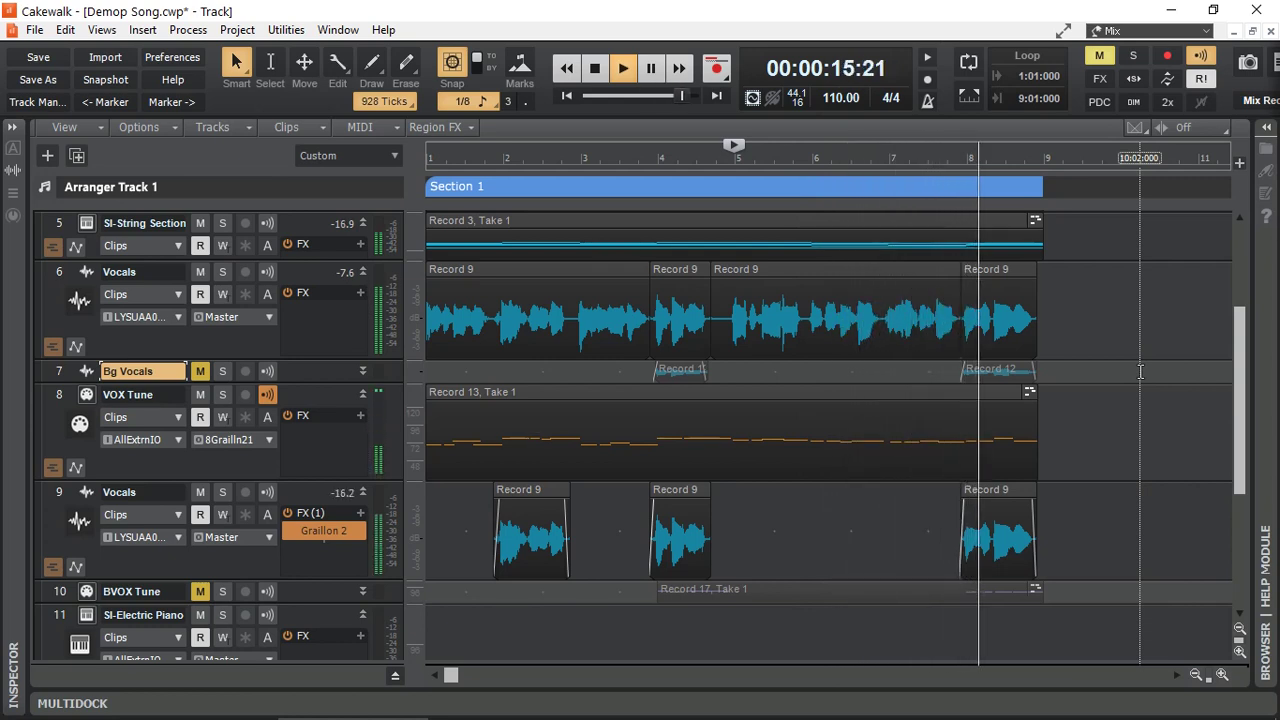
{"action": "key", "text": "space"}
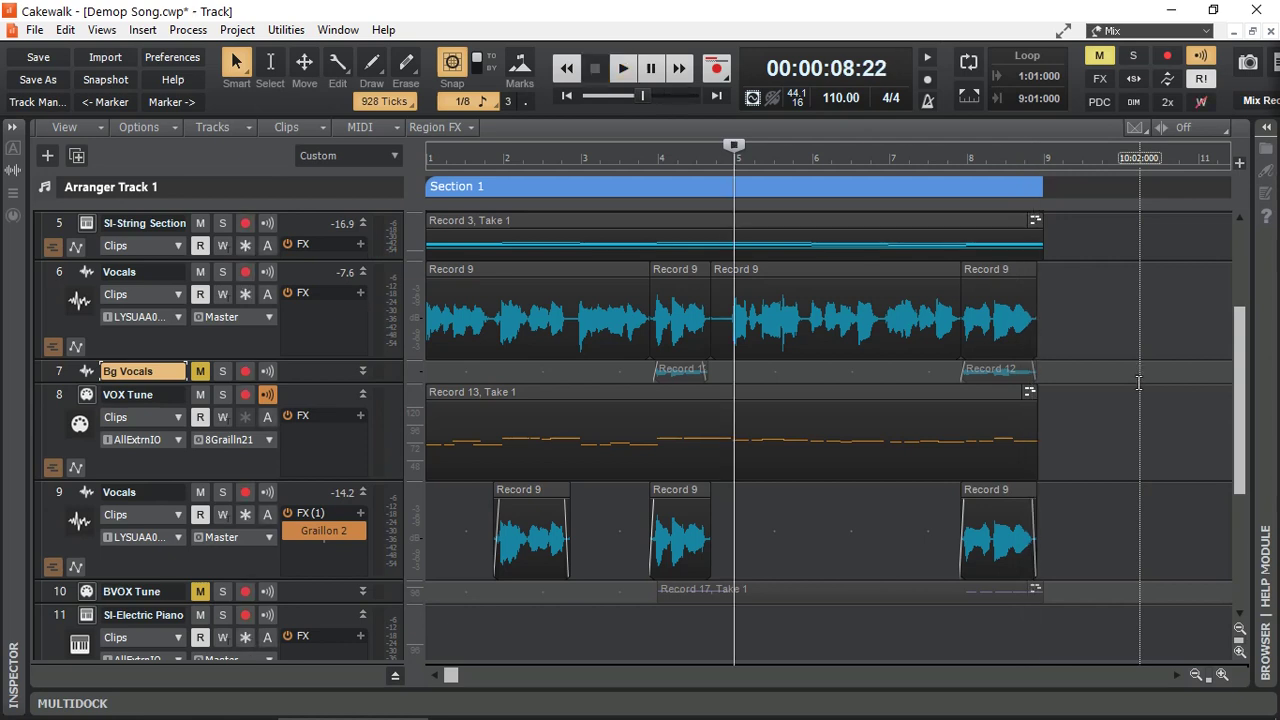
- Expand the MultiDock into Console view showing the Master bus GMax, MAnalyzer and MBandPass effects
{"action": "left_click", "coordinate": [395, 676]}
{"action": "scroll", "coordinate": [320, 430], "scroll_direction": "up", "scroll_amount": 3}
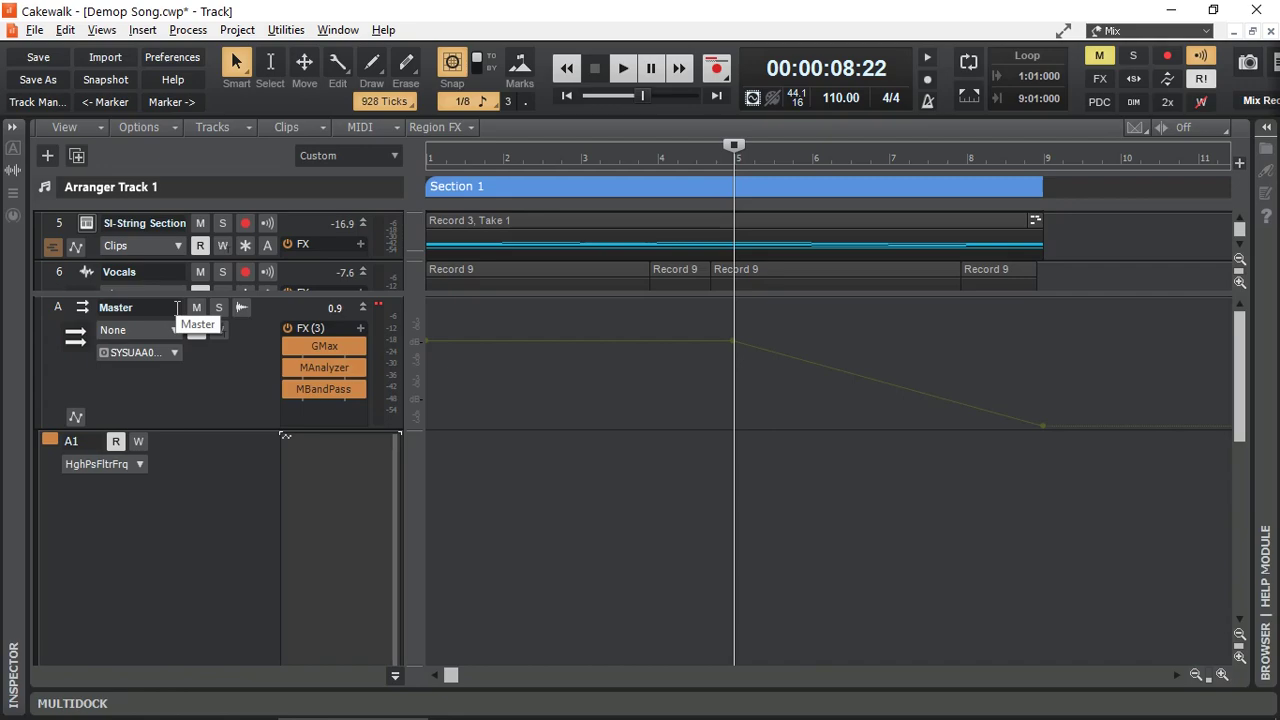
{"action": "key", "text": "alt+2"}
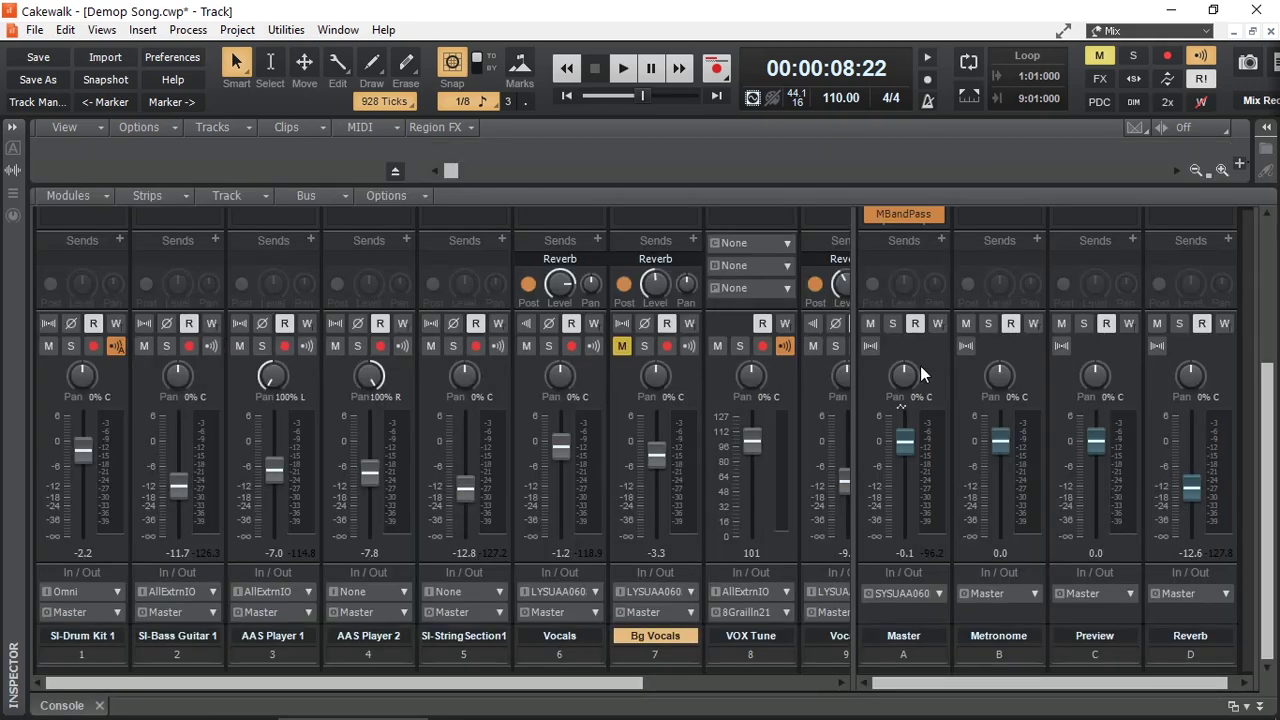
{"action": "scroll", "coordinate": [922, 372], "scroll_direction": "up", "scroll_amount": 5}
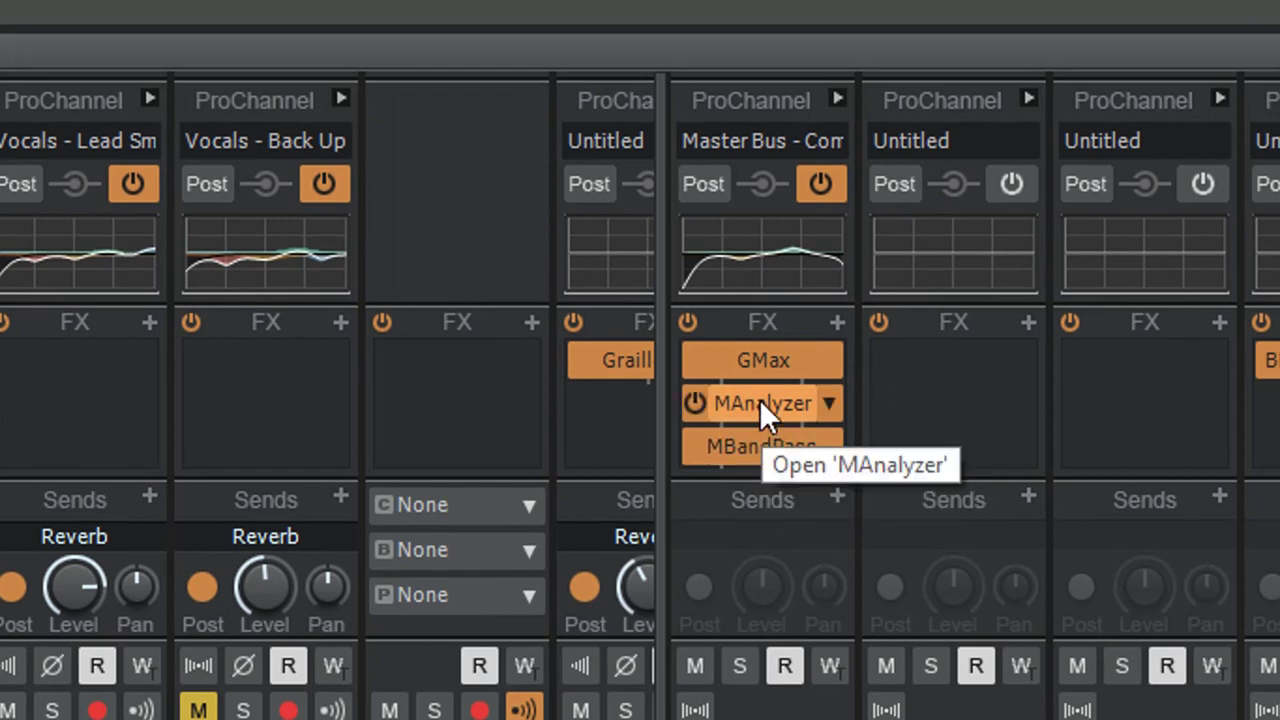
- Drag MAnalyzer below MBandPass in the Master FX bin and open the MBandPass plugin window
{"action": "left_click_drag", "start_coordinate": [759, 399], "coordinate": [758, 452]}
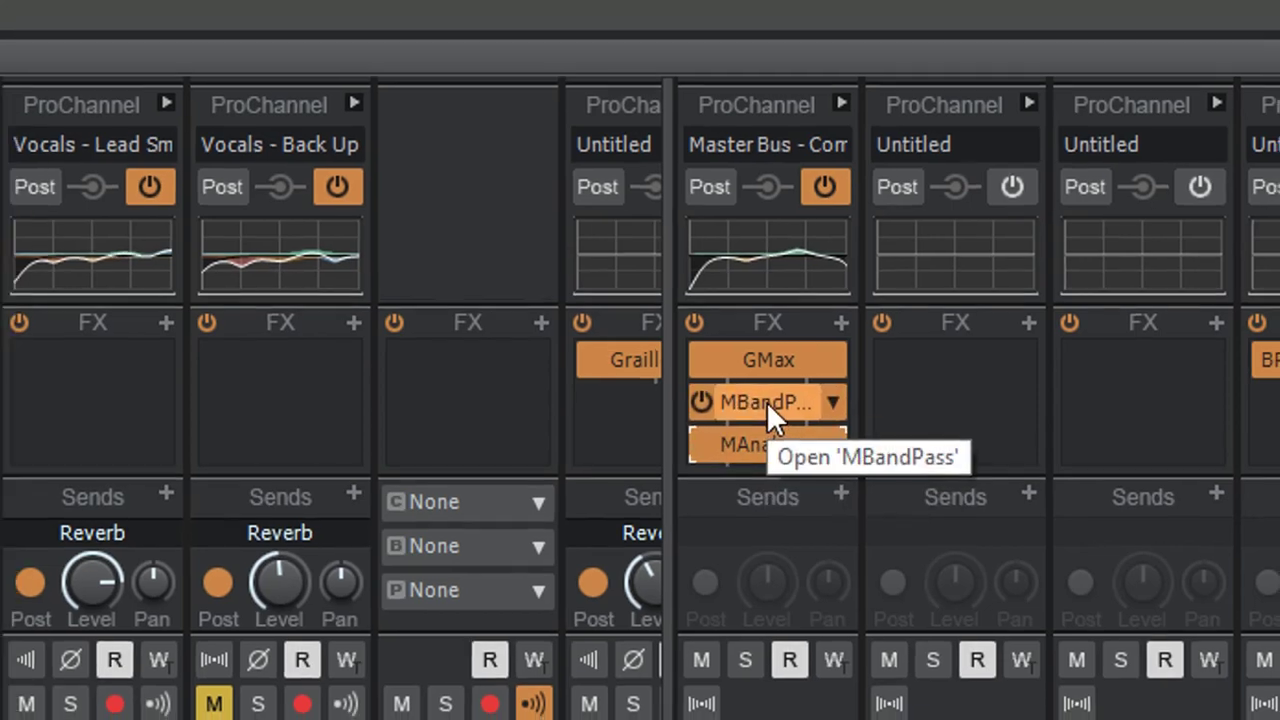
{"action": "double_click", "coordinate": [766, 401]}
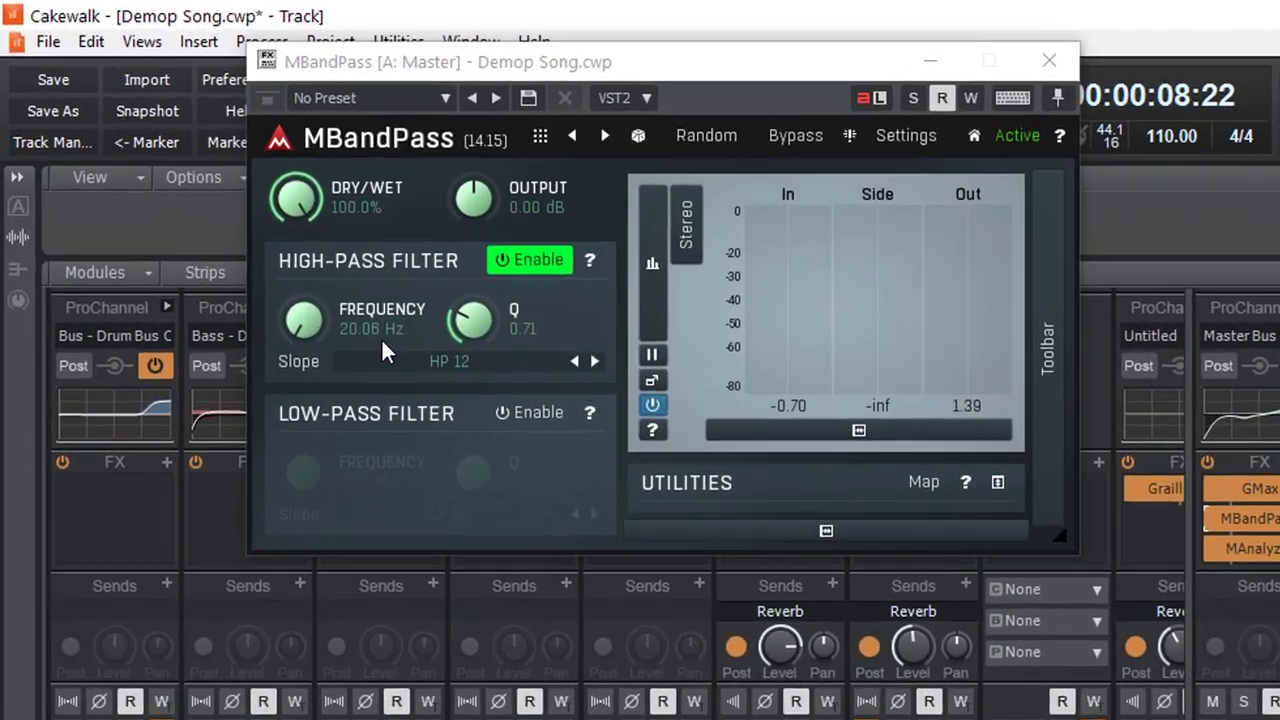
- Raise the MBandPass high-pass frequency from 20.06 Hz to 200.0 Hz and close the plugin window
{"action": "scroll", "coordinate": [274, 244], "scroll_direction": "up", "scroll_amount": 1}
{"action": "scroll", "coordinate": [433, 387], "scroll_direction": "up", "scroll_amount": 5}
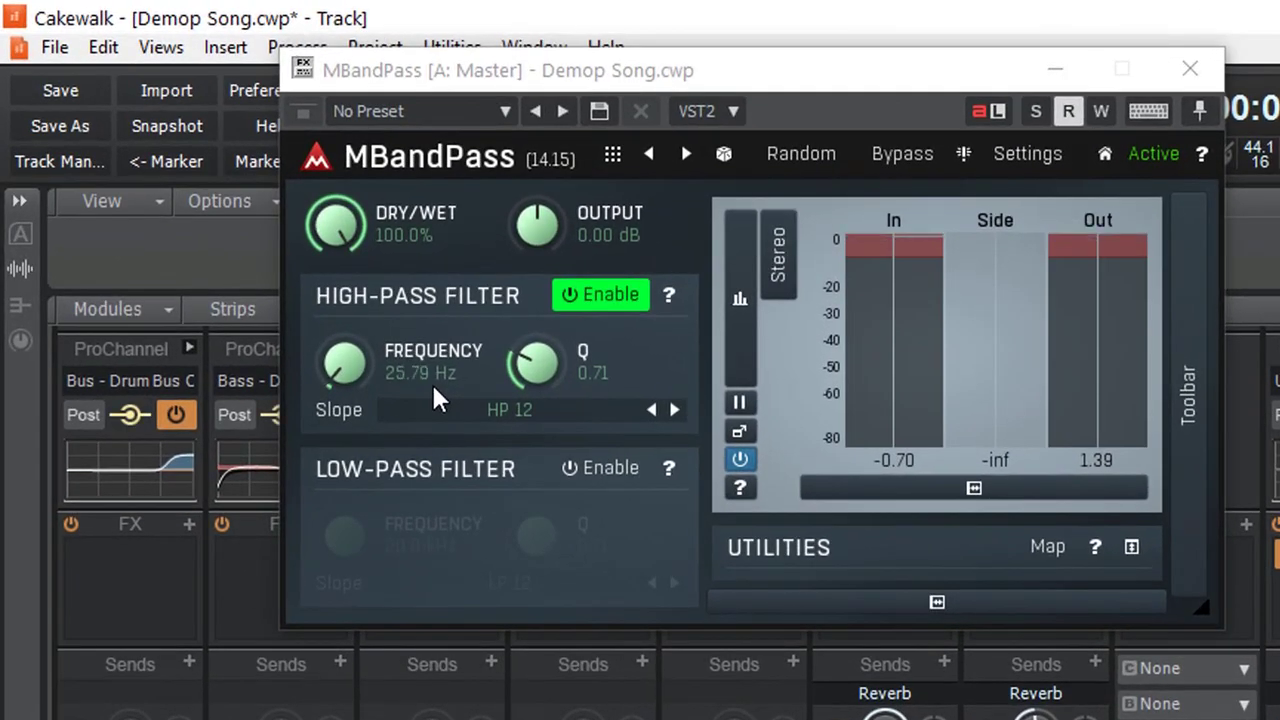
{"action": "scroll", "coordinate": [426, 388], "scroll_direction": "up", "scroll_amount": 5}
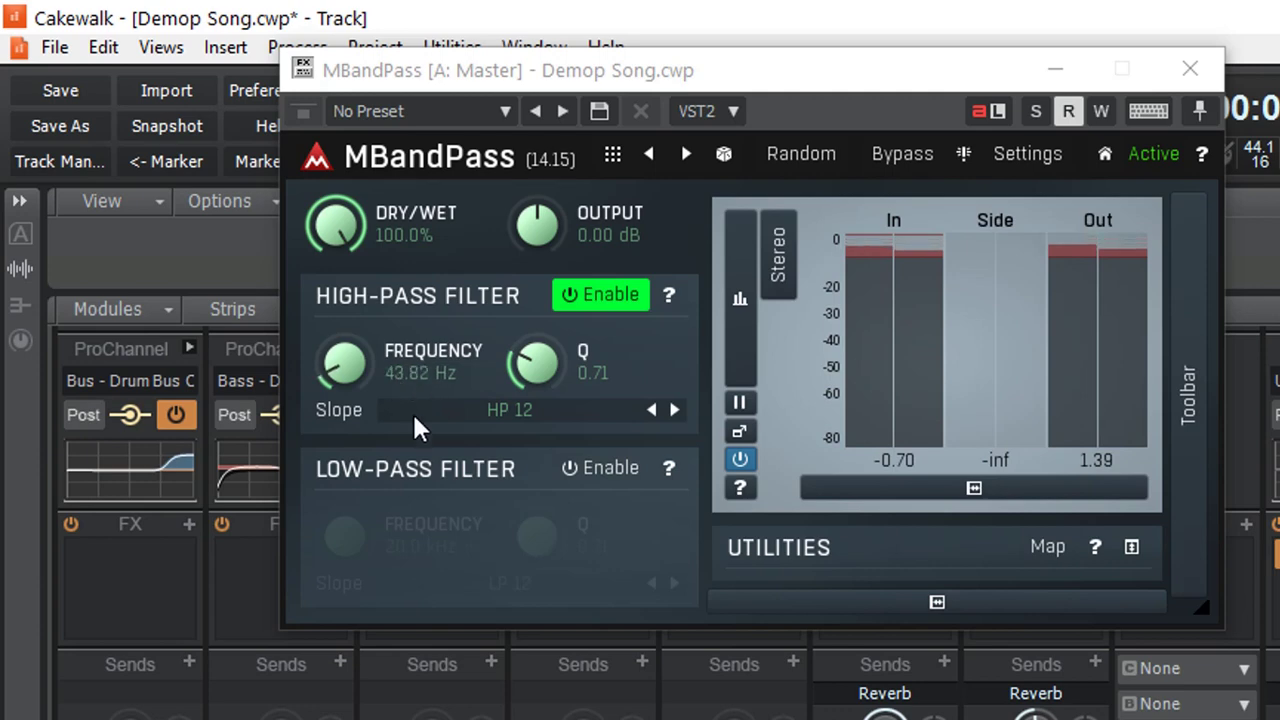
{"action": "scroll", "coordinate": [427, 378], "scroll_direction": "up", "scroll_amount": 5}
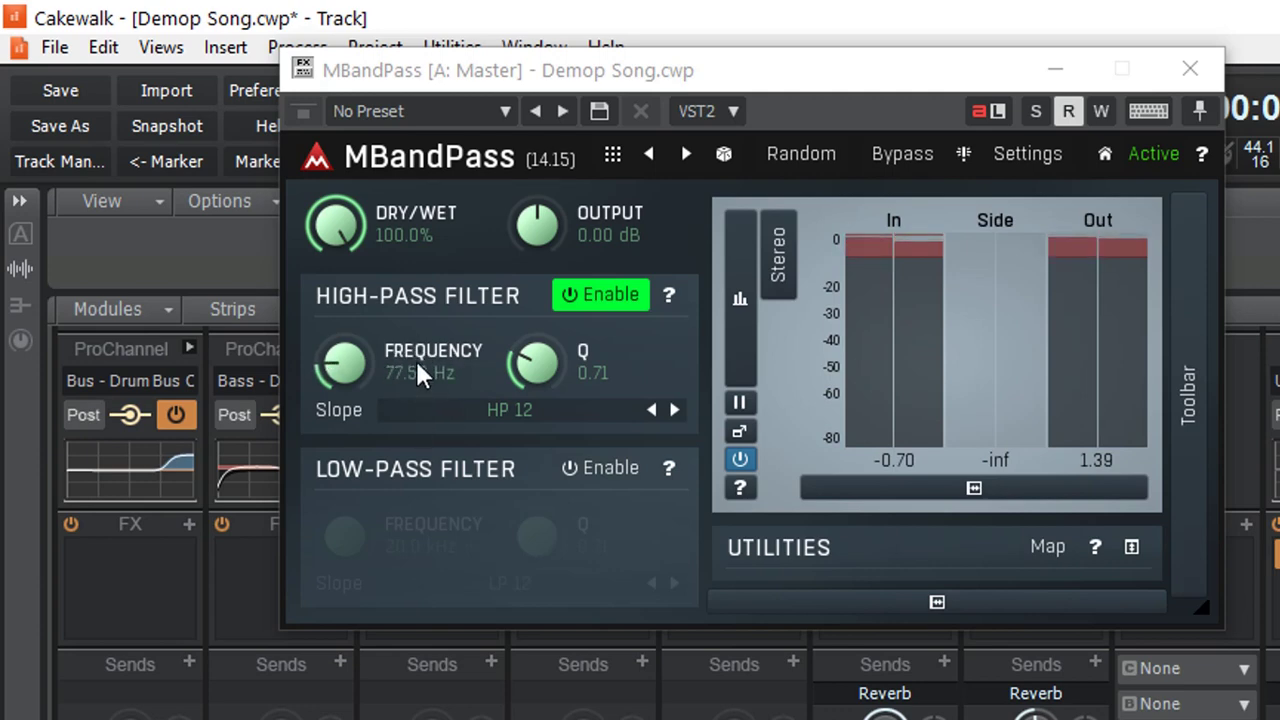
{"action": "scroll", "coordinate": [404, 385], "scroll_direction": "up", "scroll_amount": 5}
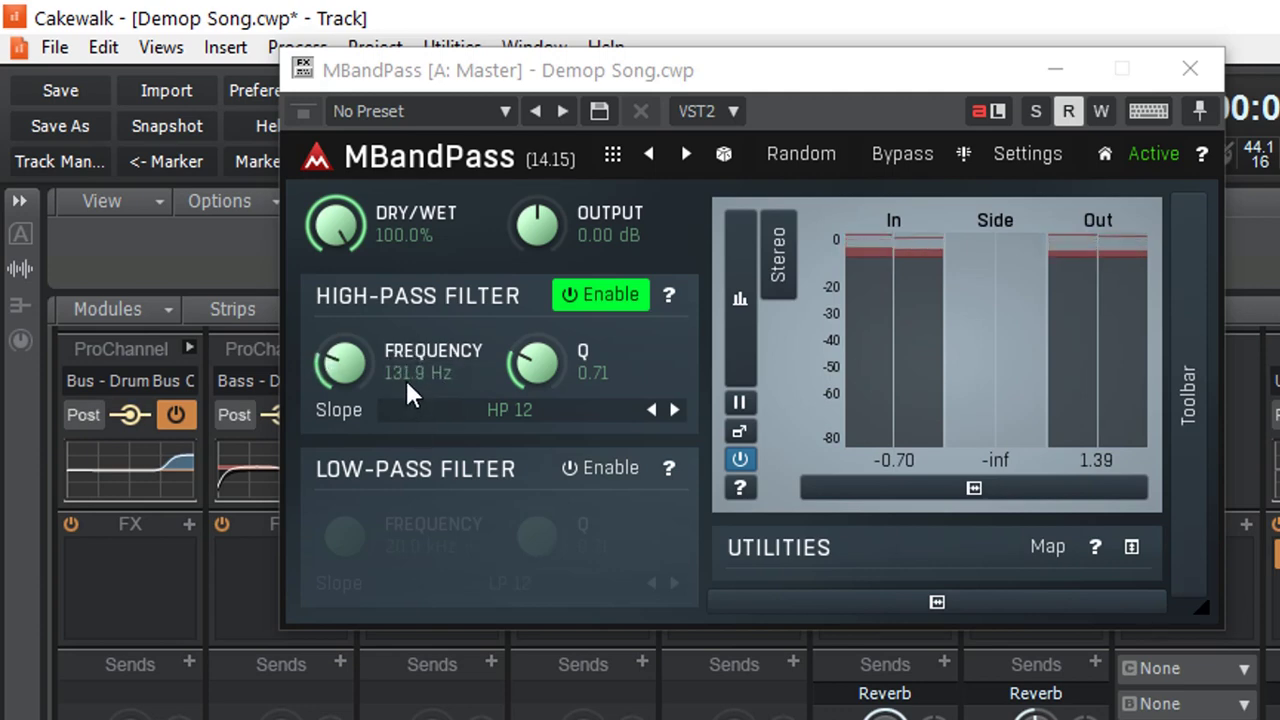
{"action": "scroll", "coordinate": [406, 377], "scroll_direction": "up", "scroll_amount": 1}
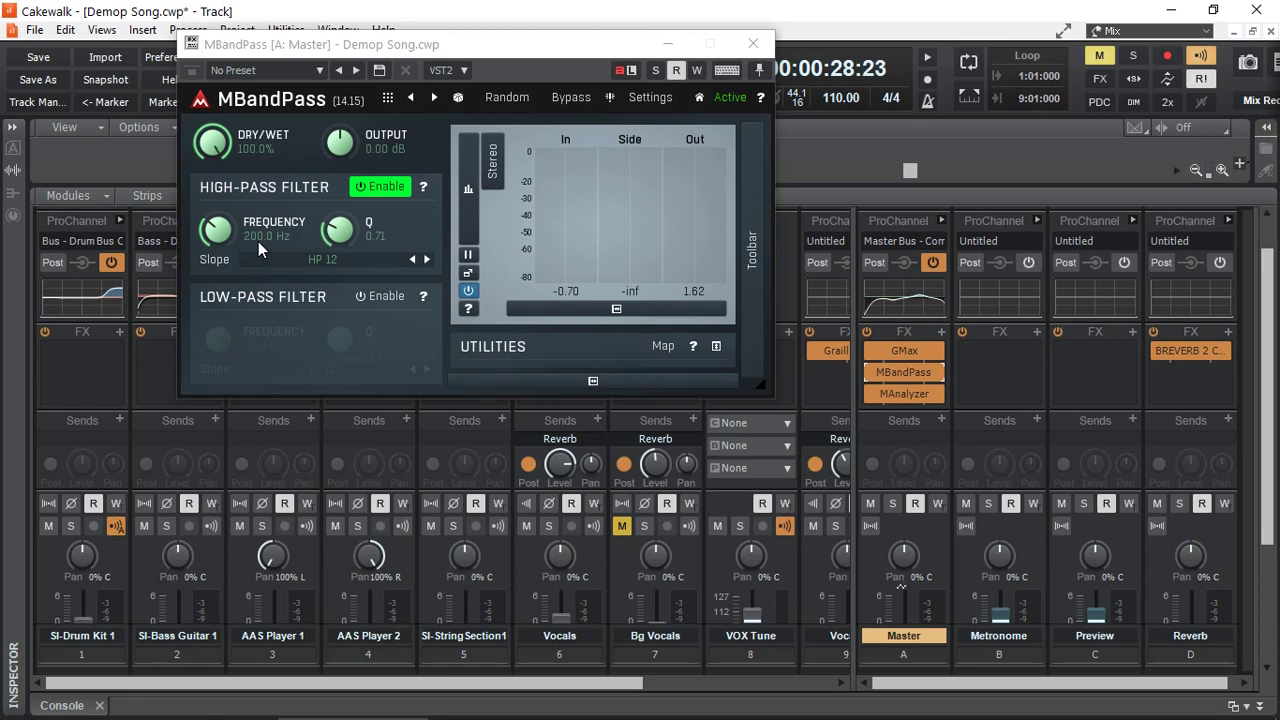
{"action": "left_click", "coordinate": [753, 44]}
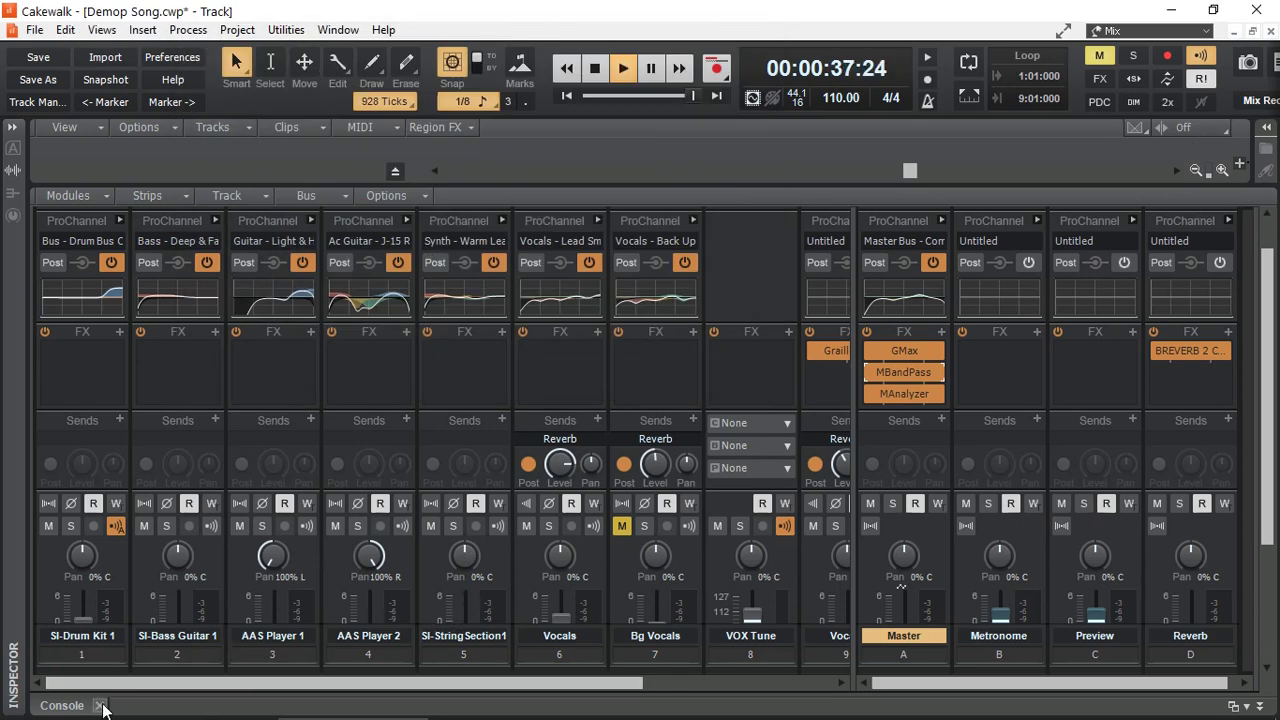
- Return to the track view, stop playback at bar 5, and show the Master Bus Output Volume envelope in lane A1
{"action": "left_click", "coordinate": [99, 705]}
{"action": "key", "text": "space"}
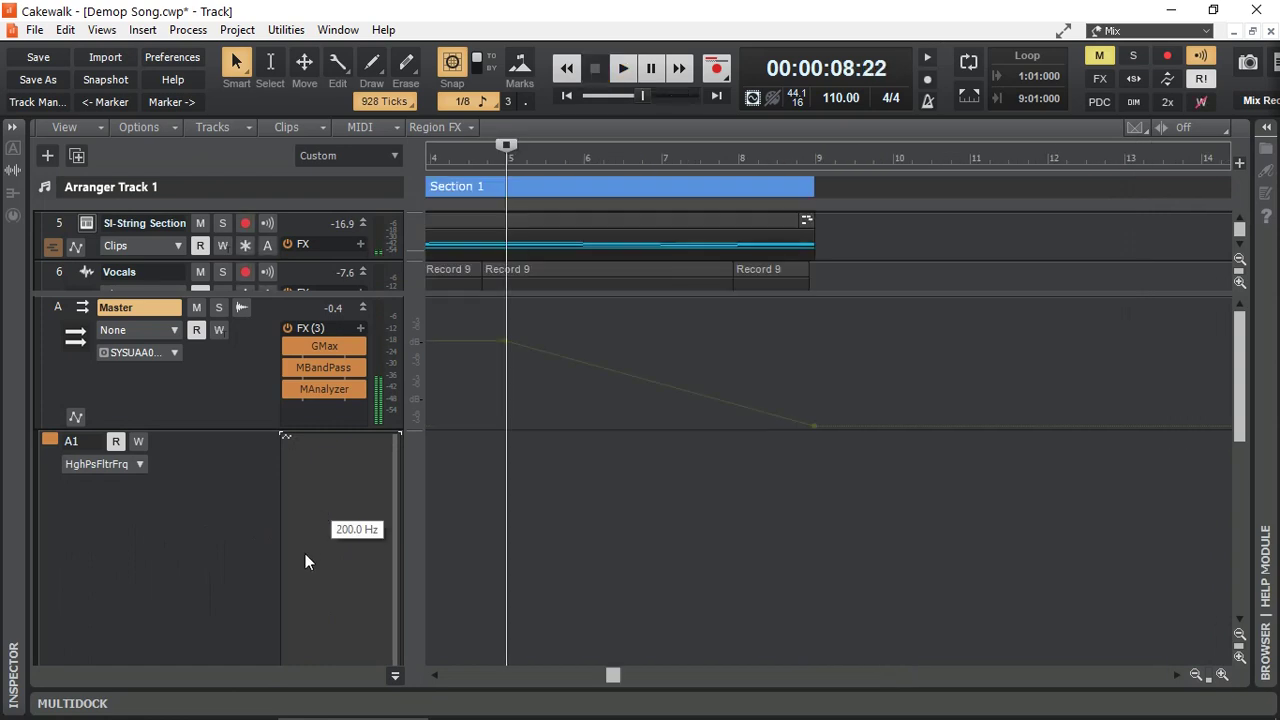
{"action": "left_click", "coordinate": [140, 465]}
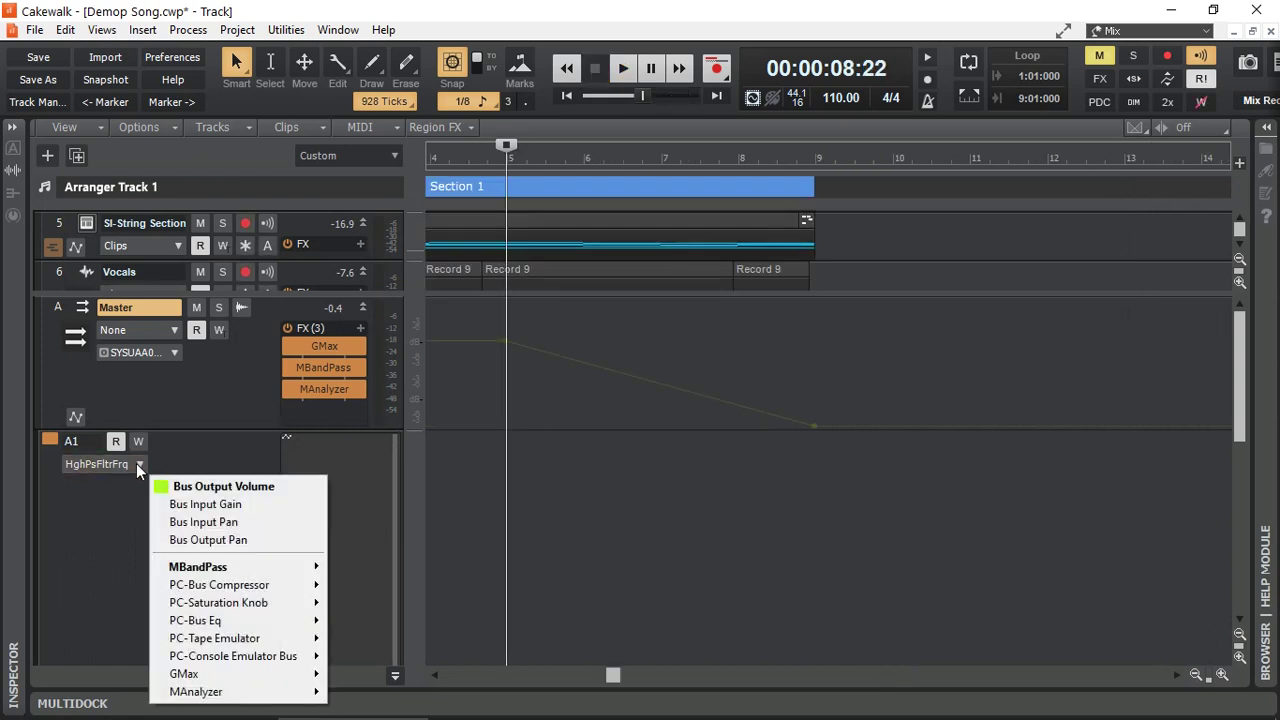
{"action": "left_click", "coordinate": [212, 487]}
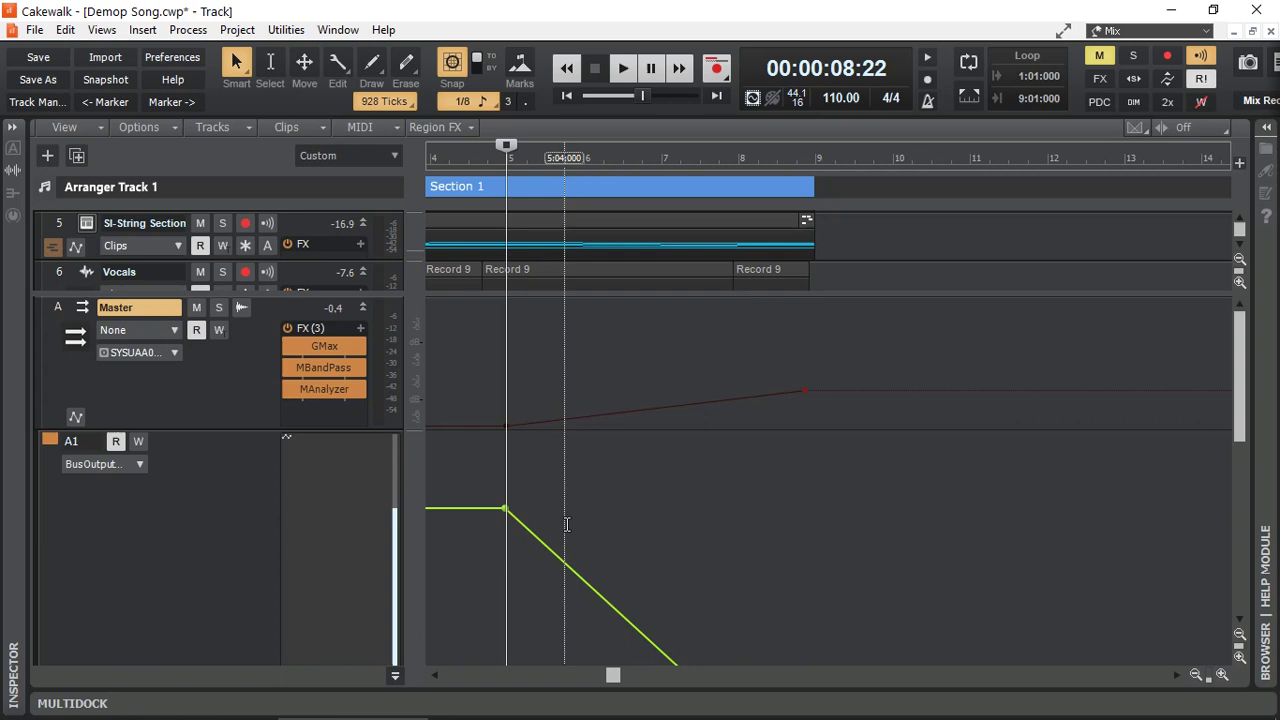
{"action": "left_click_drag", "start_coordinate": [613, 676], "coordinate": [443, 674]}
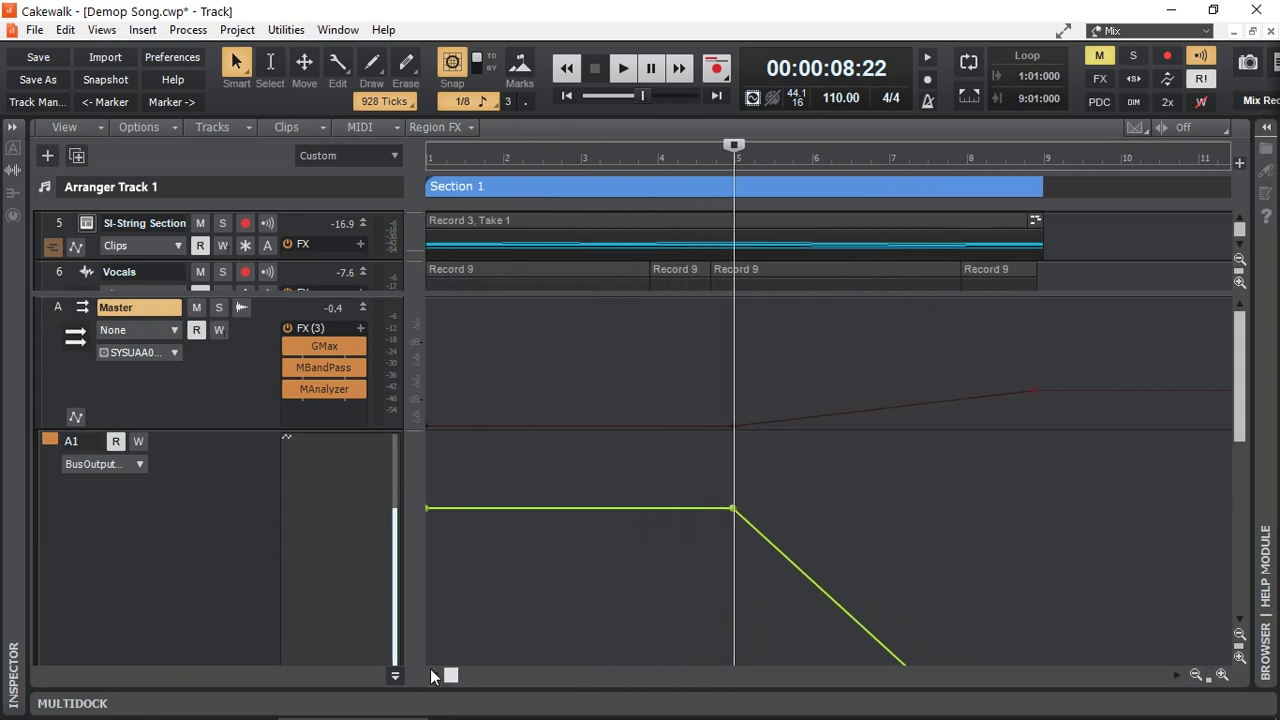
{"action": "left_click_drag", "start_coordinate": [1233, 416], "coordinate": [1240, 448]}
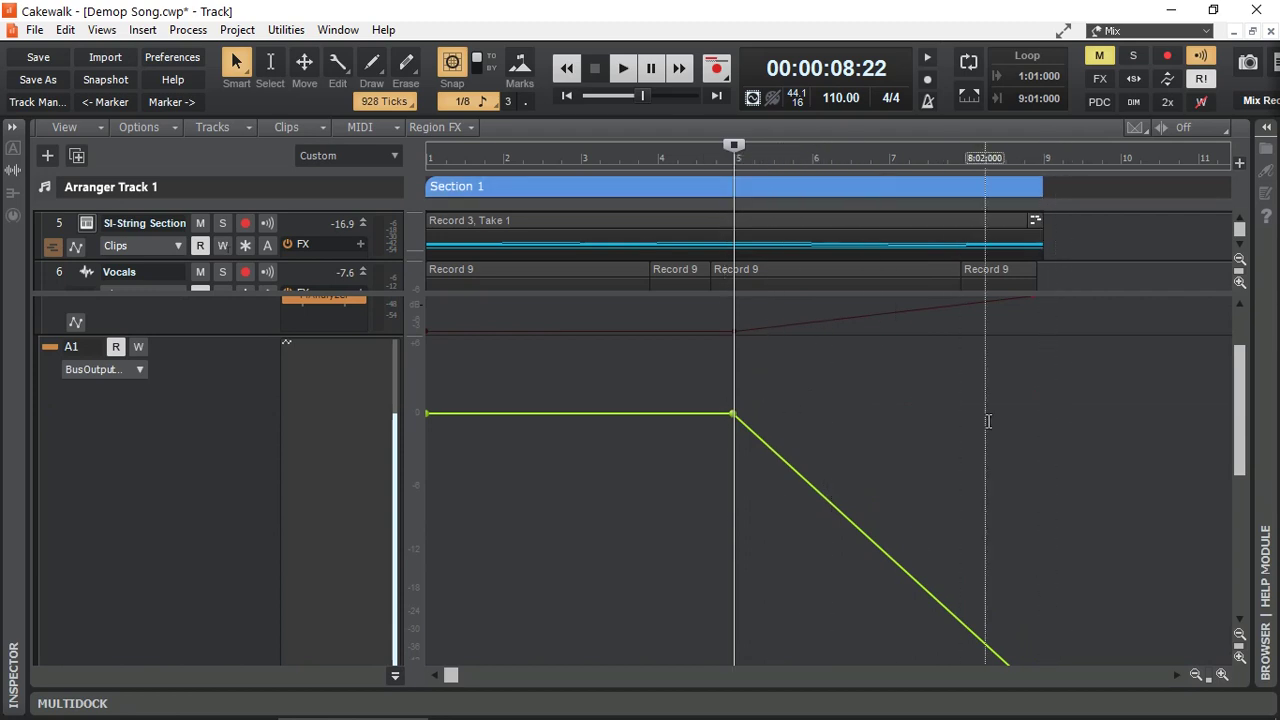
- Switch lane A1 to the MBandPass High-pass Filter Frequency envelope rising from bar 5 to bar 9
{"action": "left_click", "coordinate": [140, 370]}
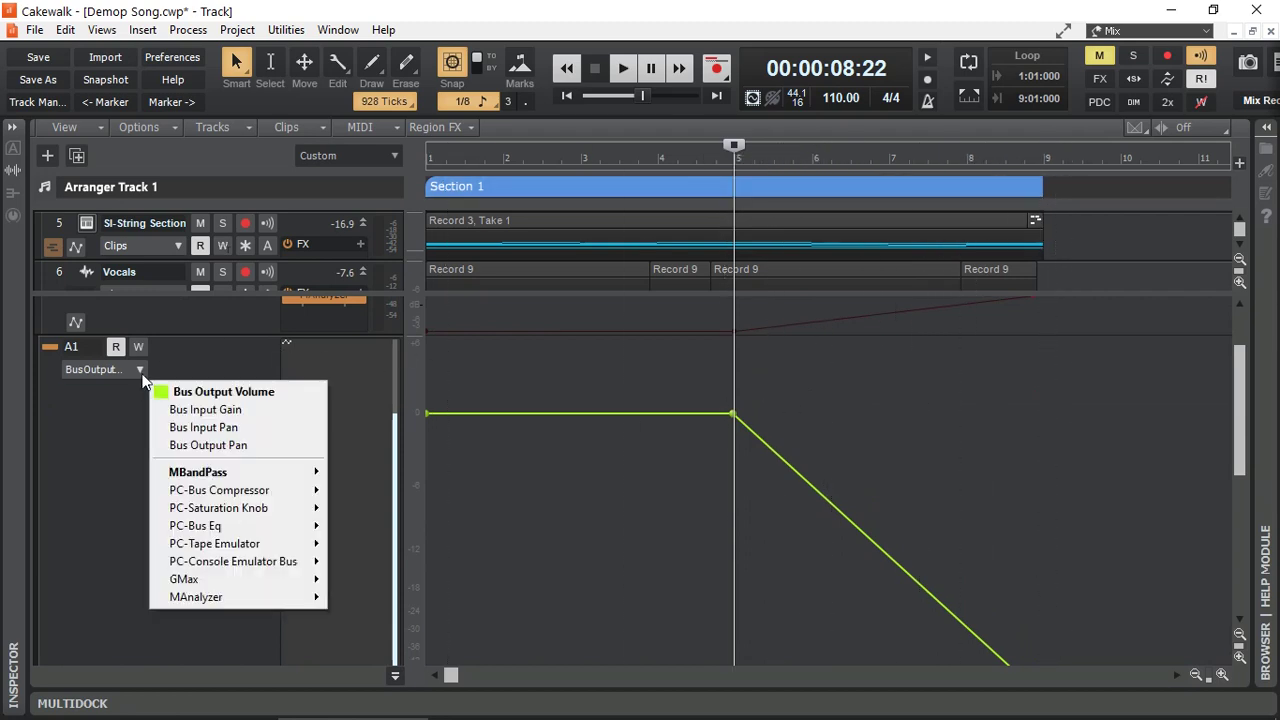
{"action": "mouse_move", "coordinate": [198, 474]}
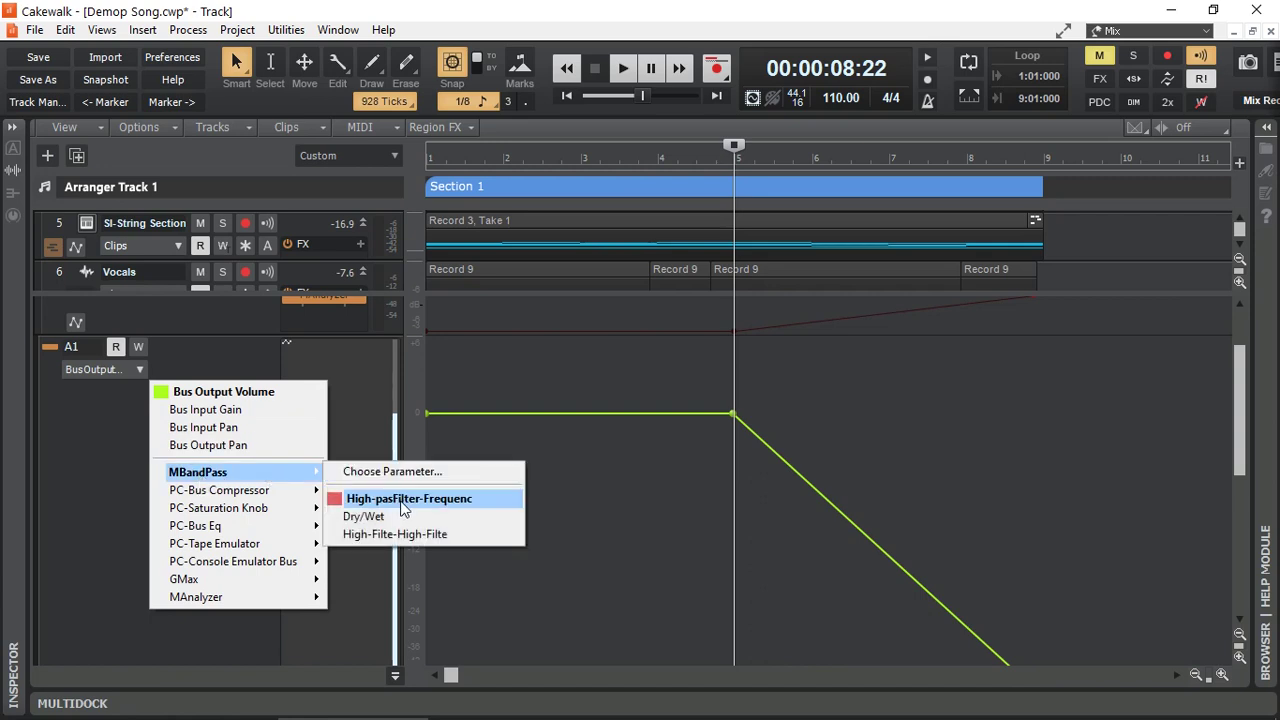
{"action": "left_click", "coordinate": [403, 508]}
{"action": "left_click_drag", "start_coordinate": [1240, 457], "coordinate": [1240, 518]}
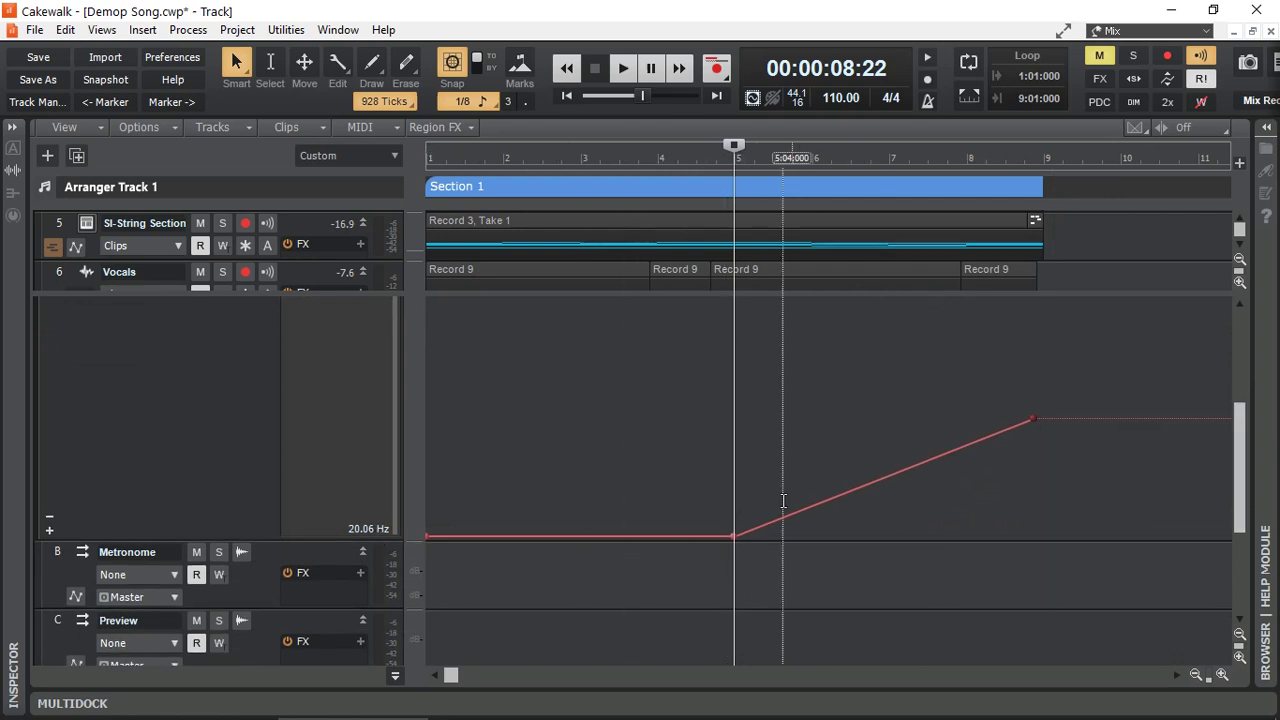
{"action": "mouse_move", "coordinate": [1034, 421]}
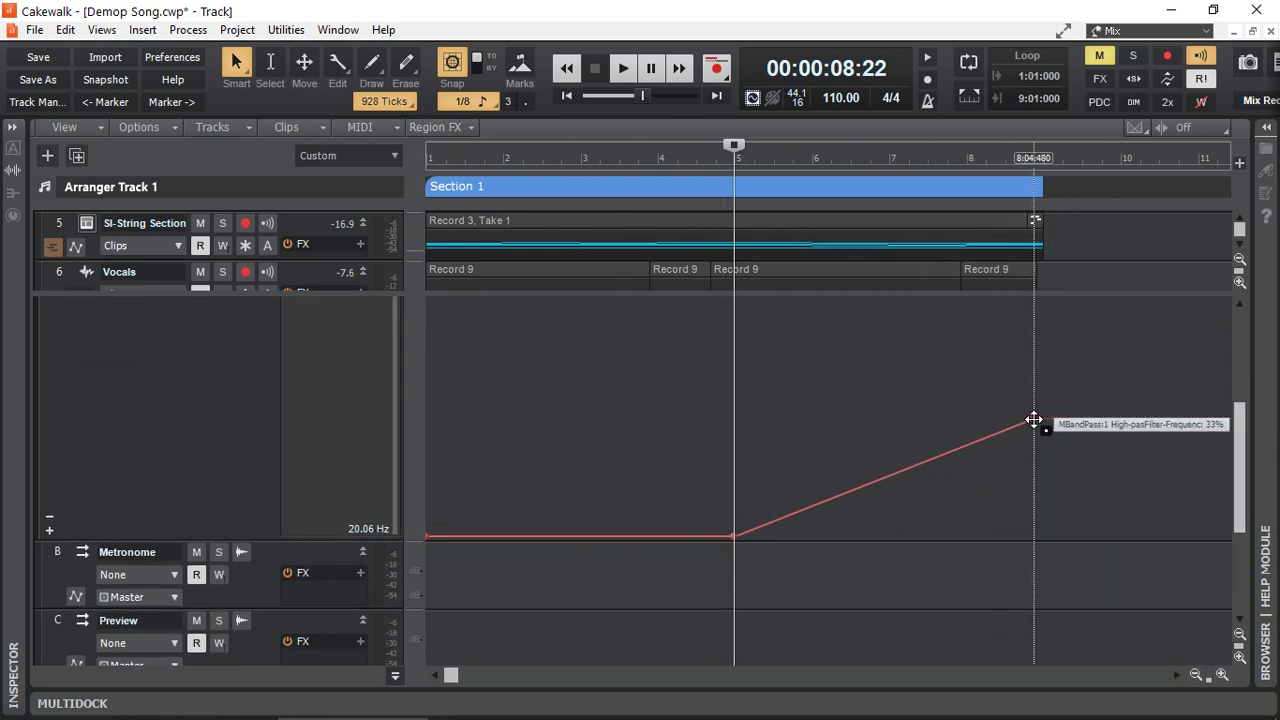
{"action": "key", "text": "space"}
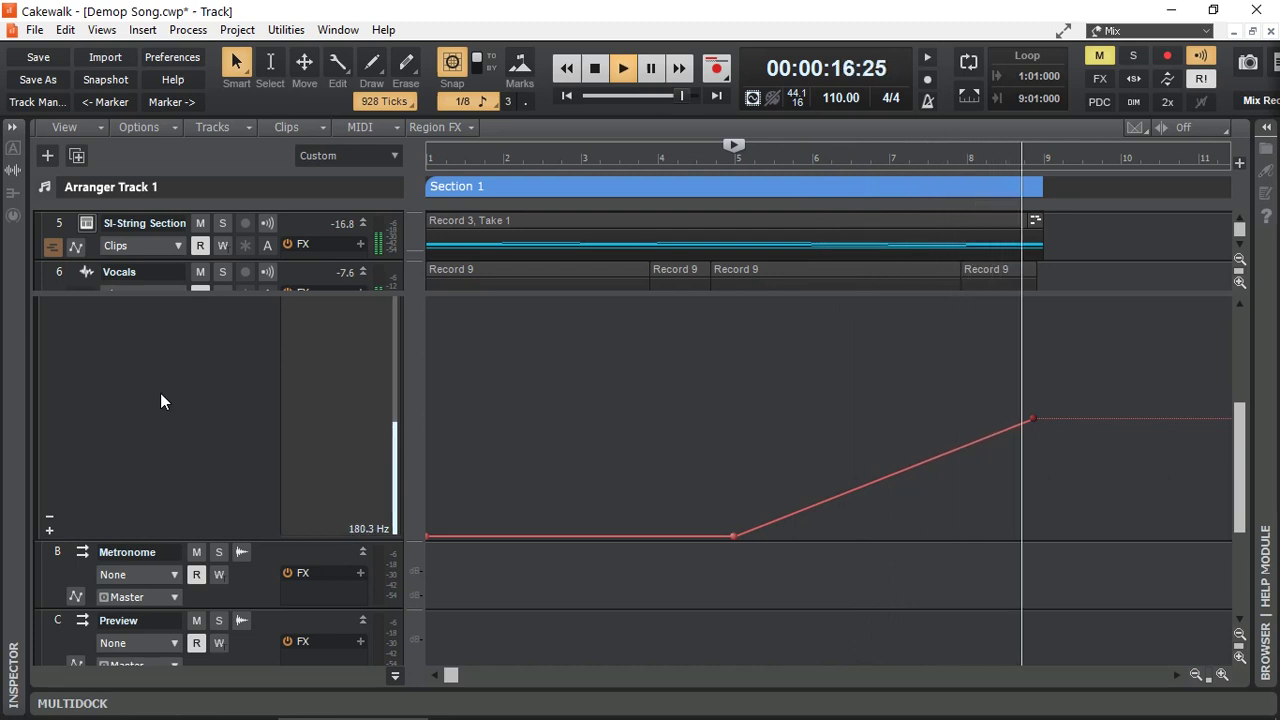
{"action": "key", "text": "space"}
{"action": "scroll", "coordinate": [160, 401], "scroll_direction": "up", "scroll_amount": 3}
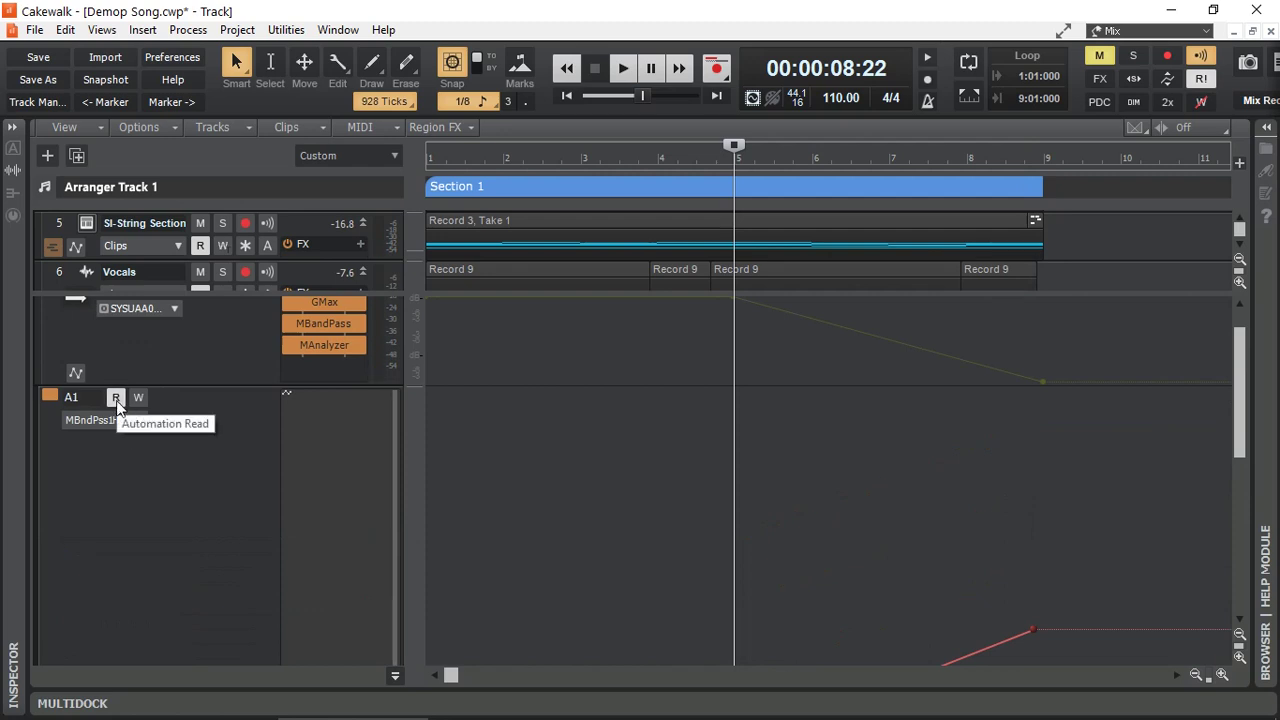
- Dismiss the high-pass lane options and show the Inspector pane beside the tracks
{"action": "left_click", "coordinate": [142, 428]}
{"action": "key", "text": "Escape"}
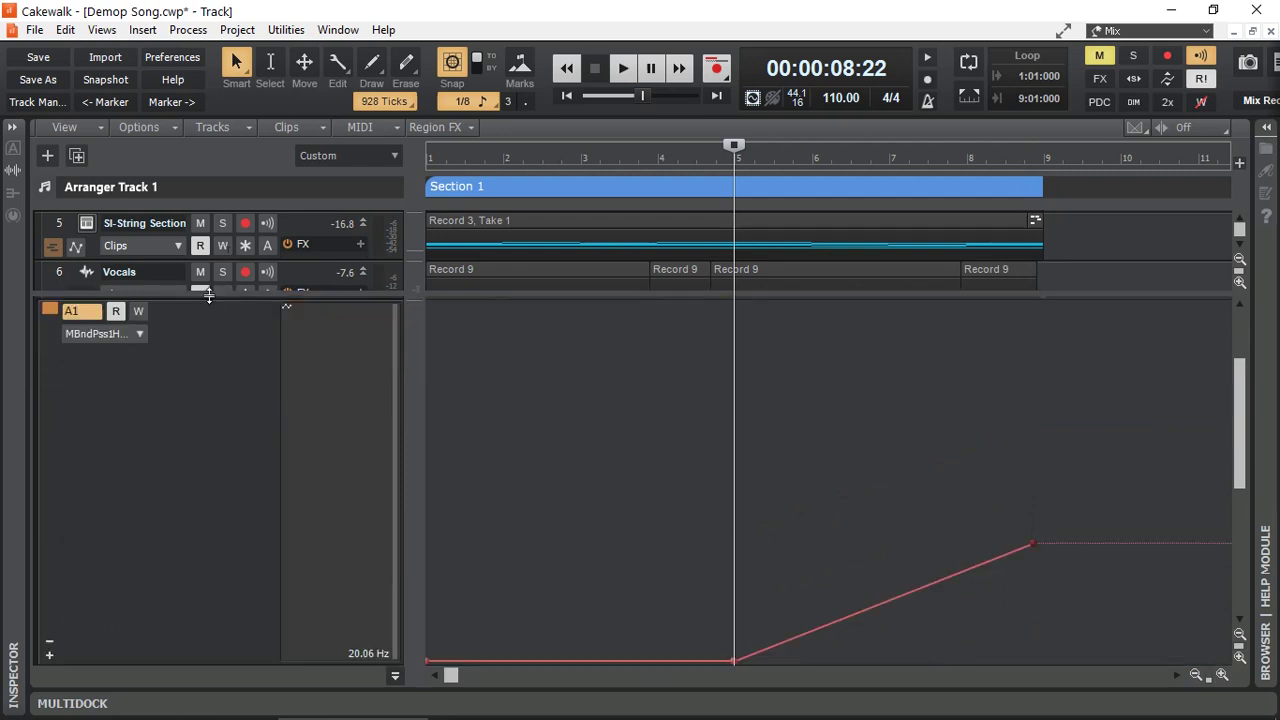
{"action": "key", "text": "i"}
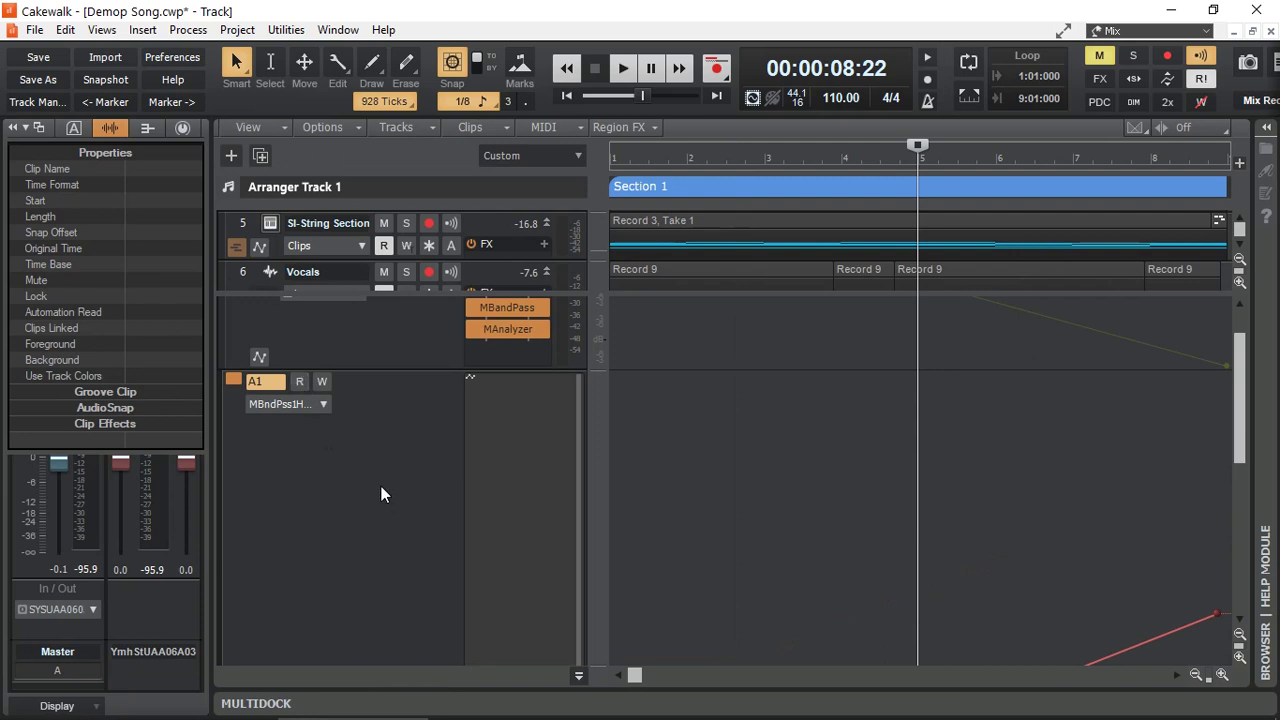
- Play the song from bar 5 twice to hear the high-pass sweep, stopping back at bar 5
{"action": "key", "text": "space"}
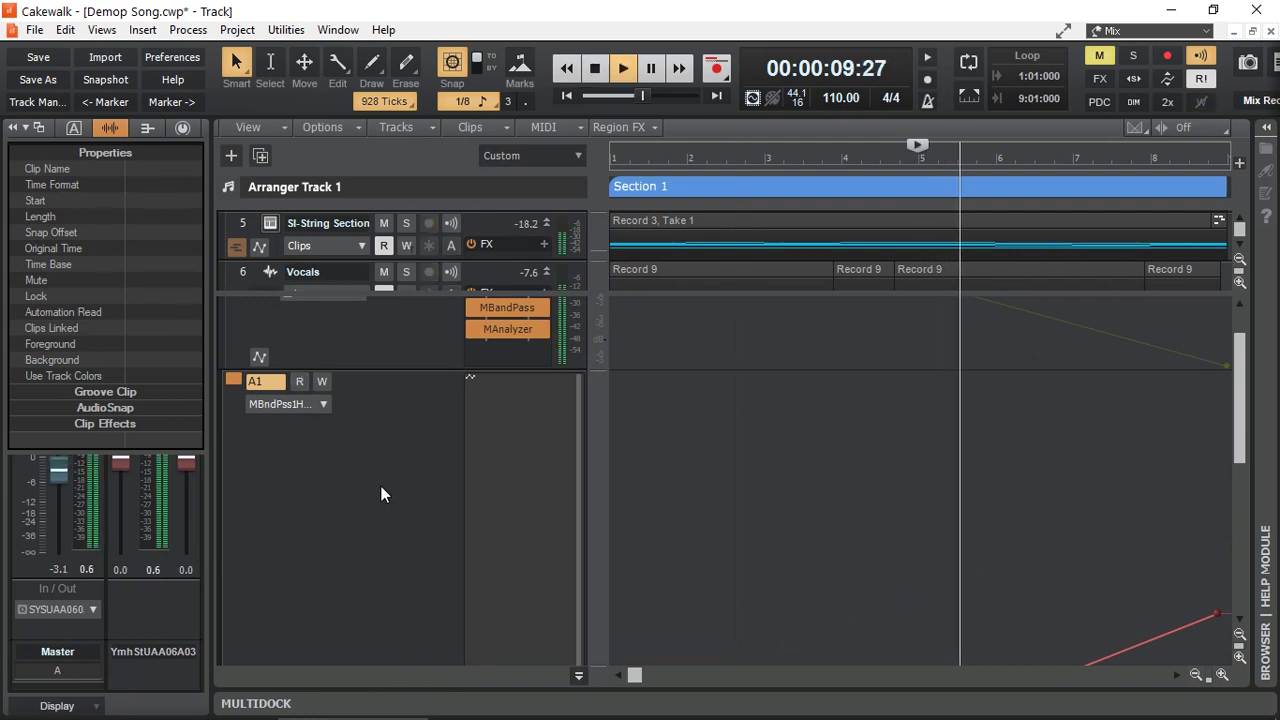
{"action": "scroll", "coordinate": [381, 494], "scroll_direction": "down", "scroll_amount": 3}
{"action": "scroll", "coordinate": [381, 494], "scroll_direction": "down", "scroll_amount": 2}
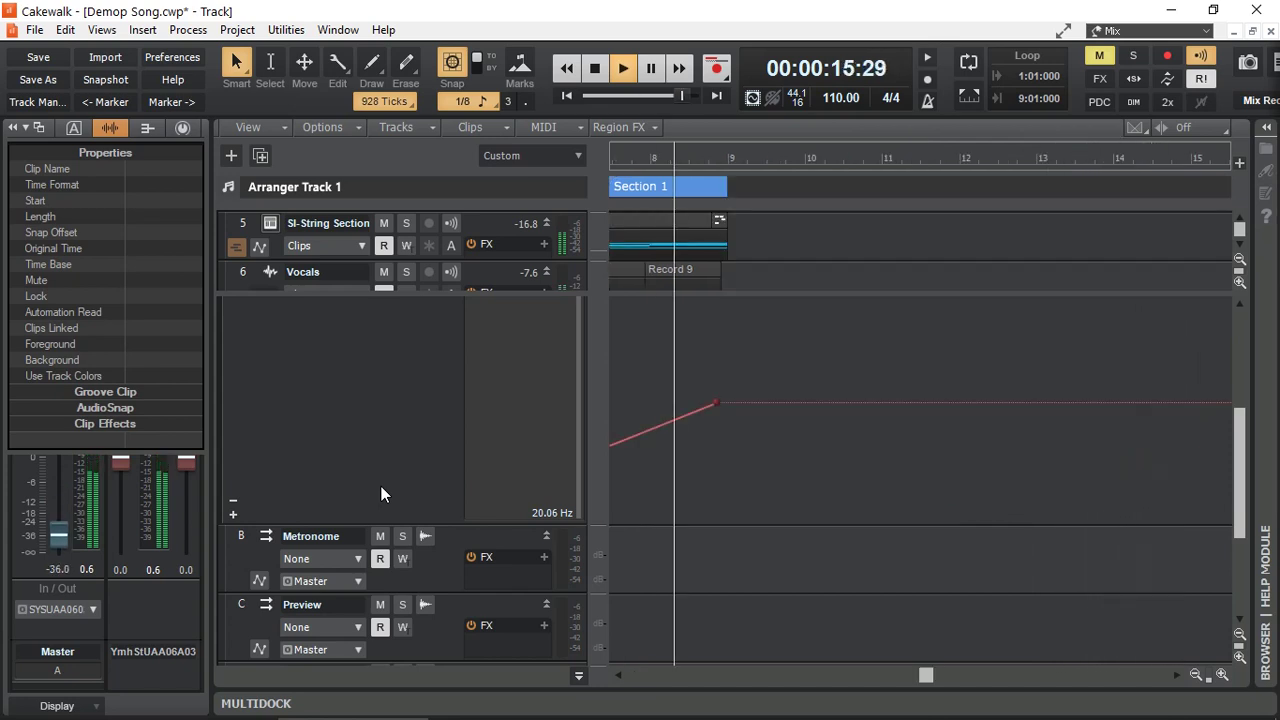
{"action": "key", "text": "space"}
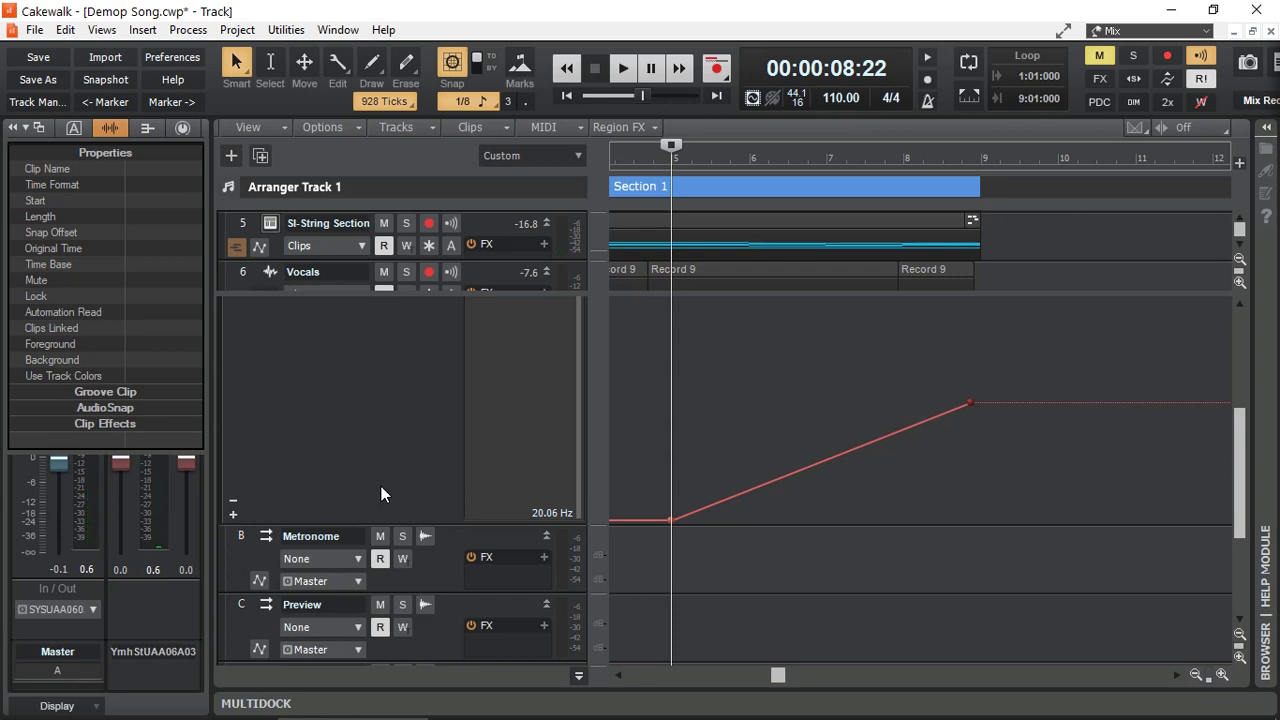
{"action": "scroll", "coordinate": [381, 494], "scroll_direction": "up", "scroll_amount": 3}
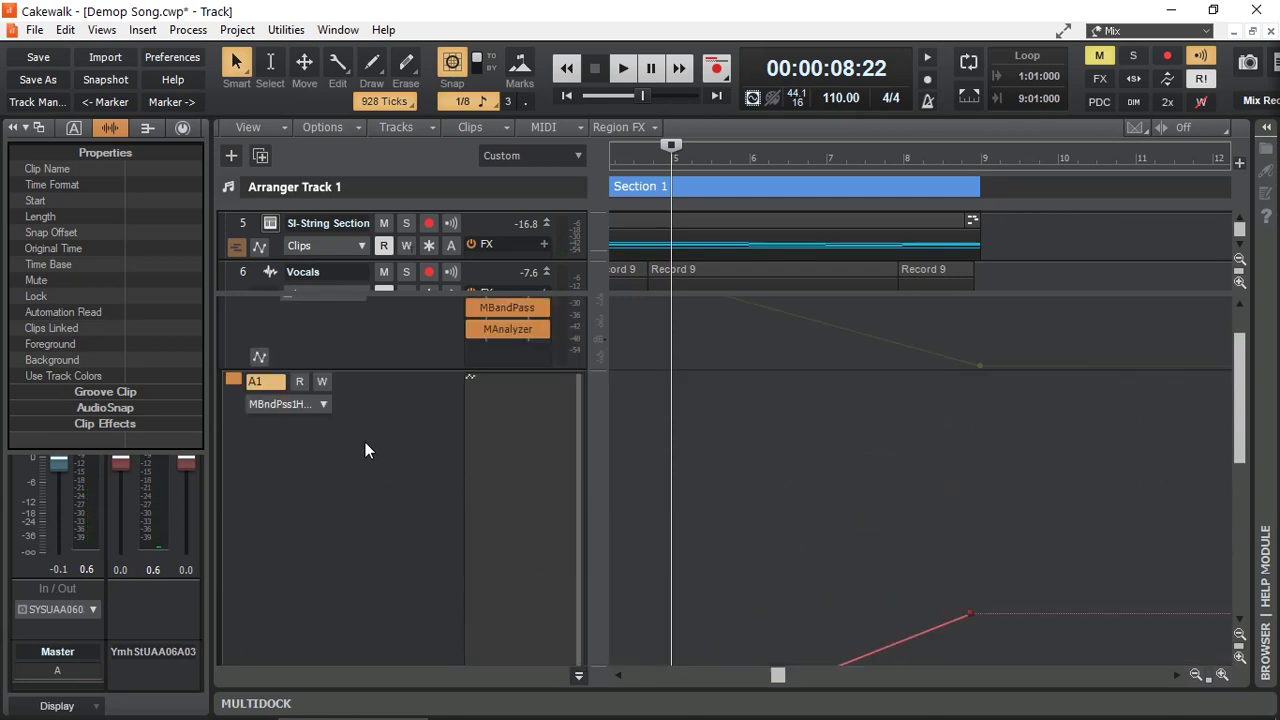
{"action": "scroll", "coordinate": [516, 517], "scroll_direction": "down", "scroll_amount": 3}
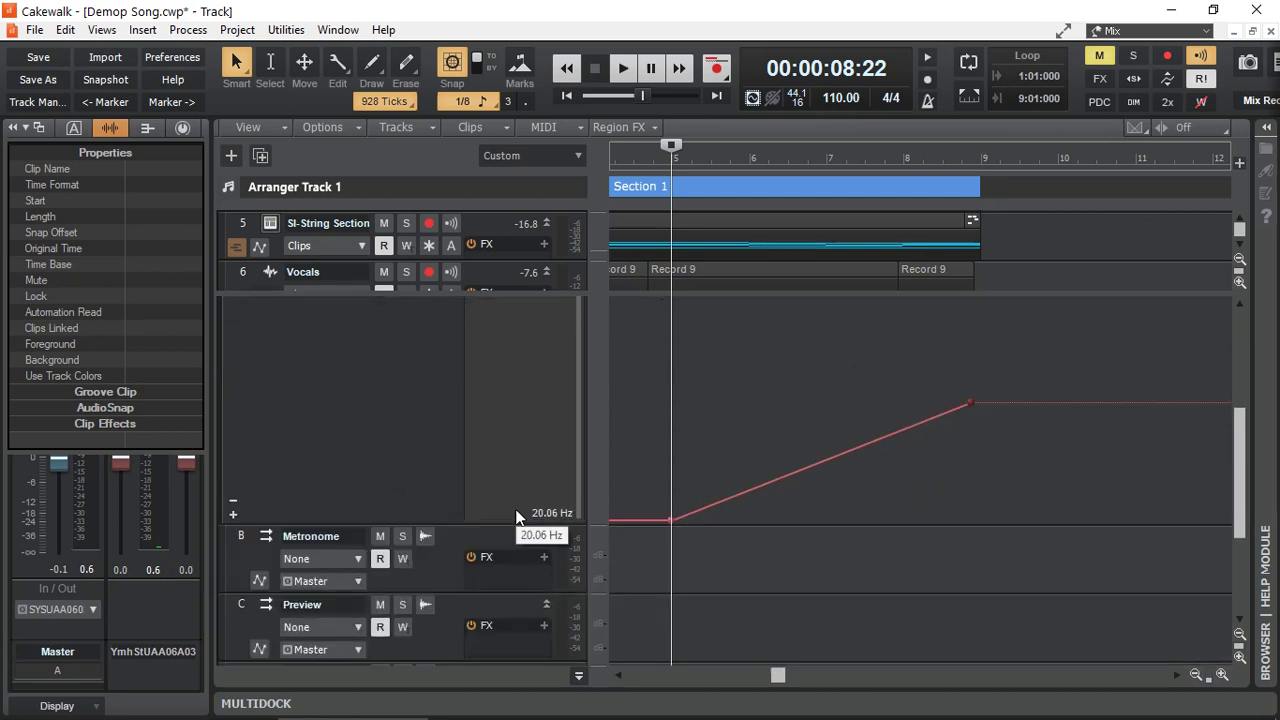
{"action": "key", "text": "space"}
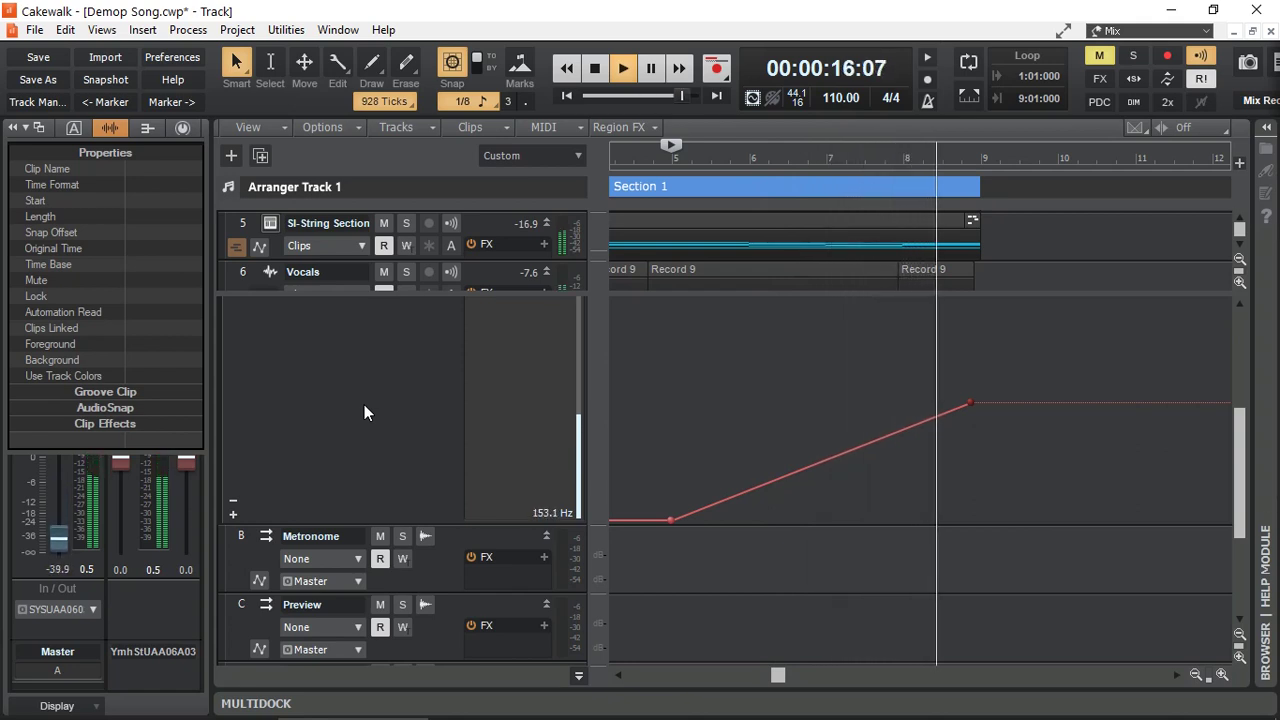
{"action": "key", "text": "space"}
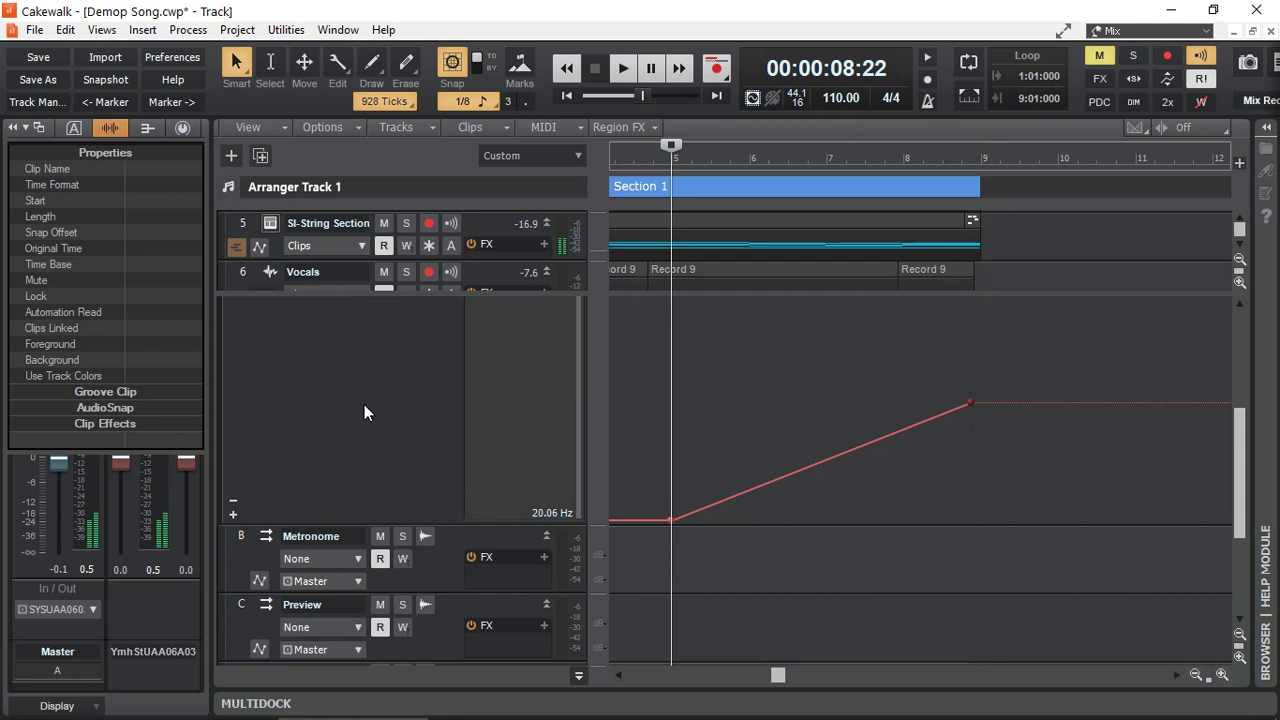